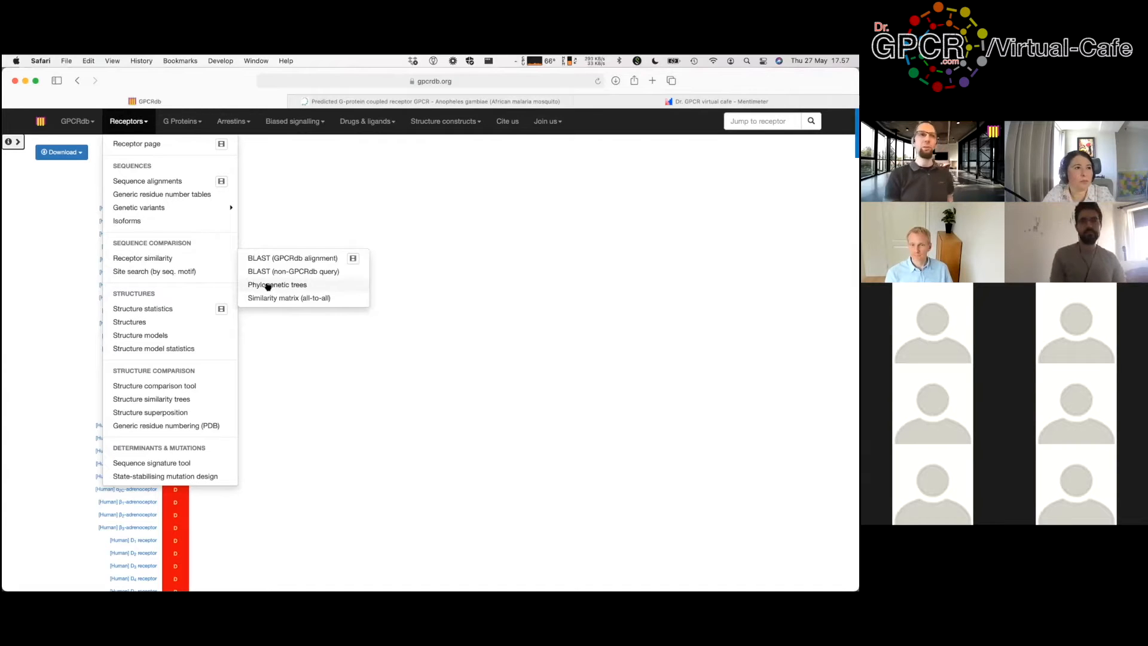
Step: Open Receptors > Sequence comparison > Phylogenetic trees to reach the receptor selection table
left_click(267, 286)
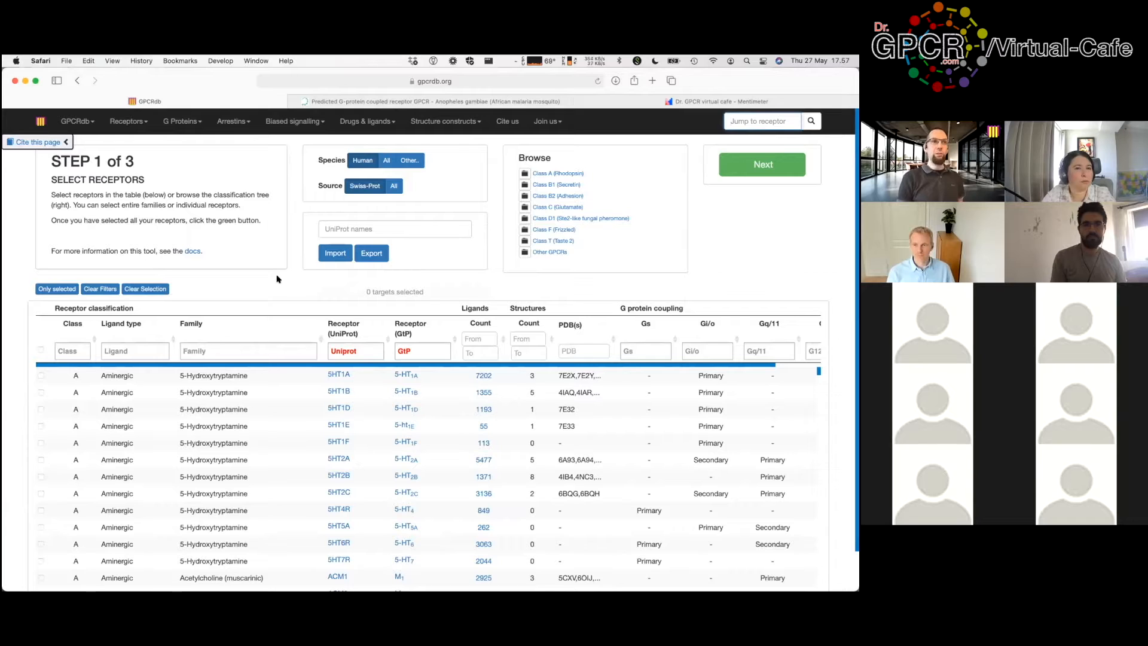
Step: Filter Ligand type to Aminergic, select all aminergic receptors, then clear that filter
left_click(162, 353)
type("aminer")
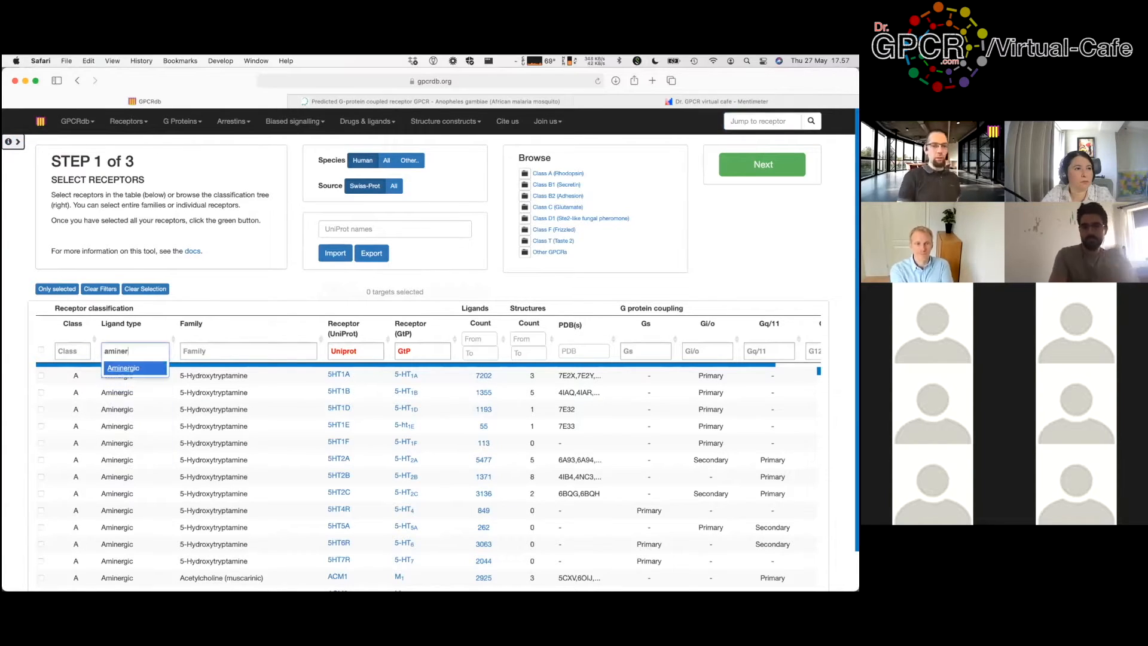
key("Return")
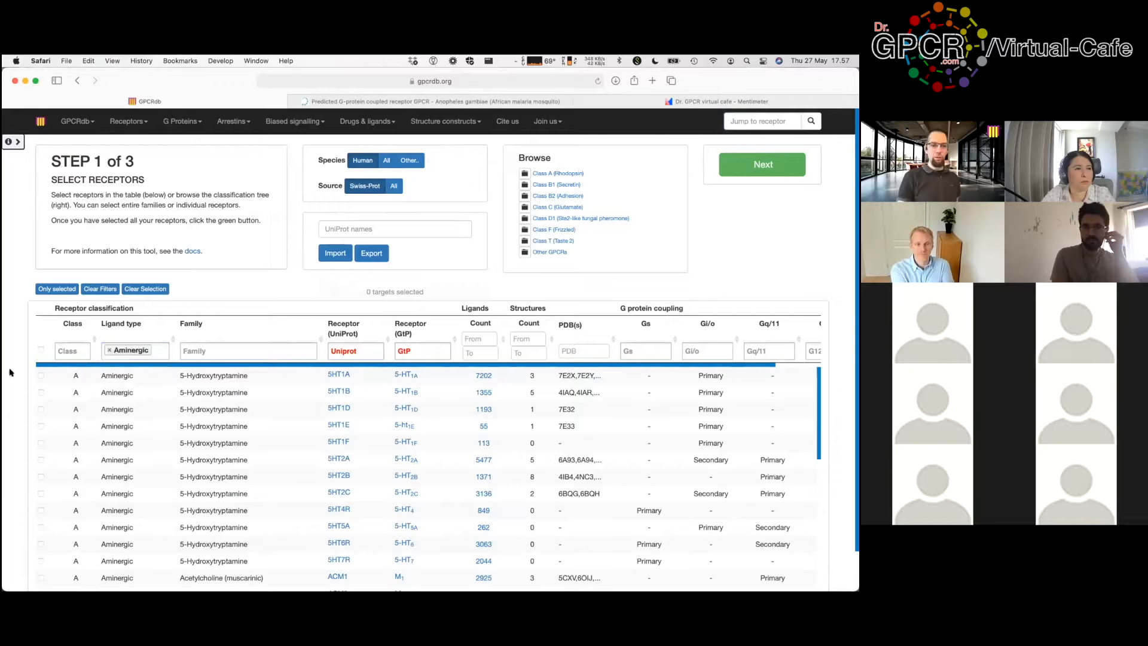
left_click(41, 350)
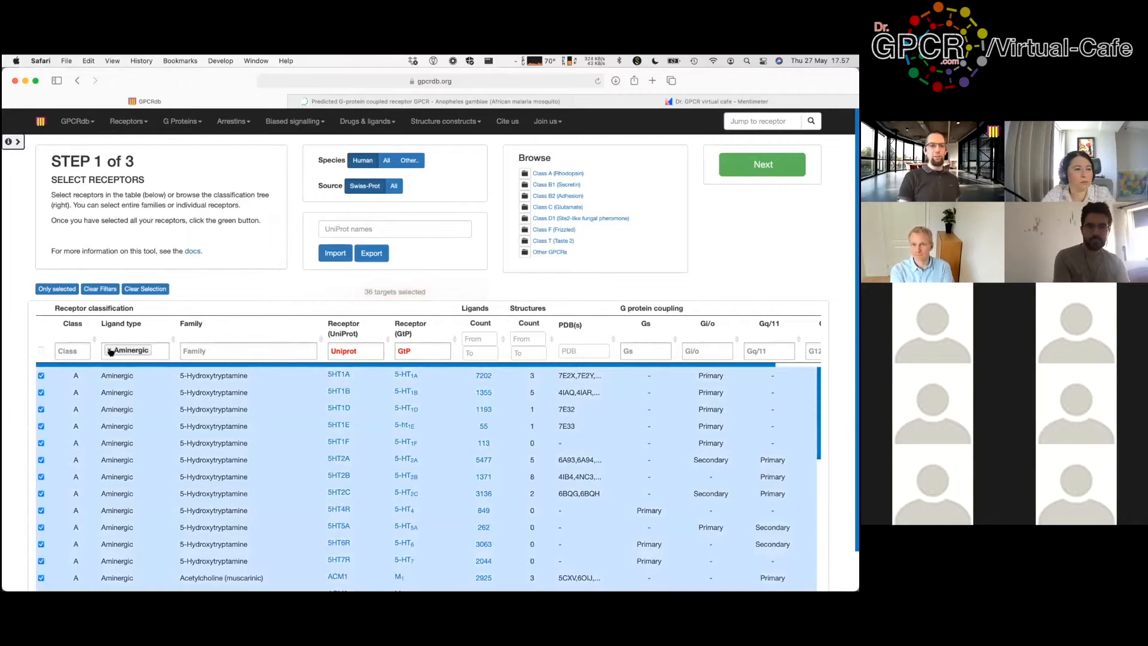
left_click(109, 352)
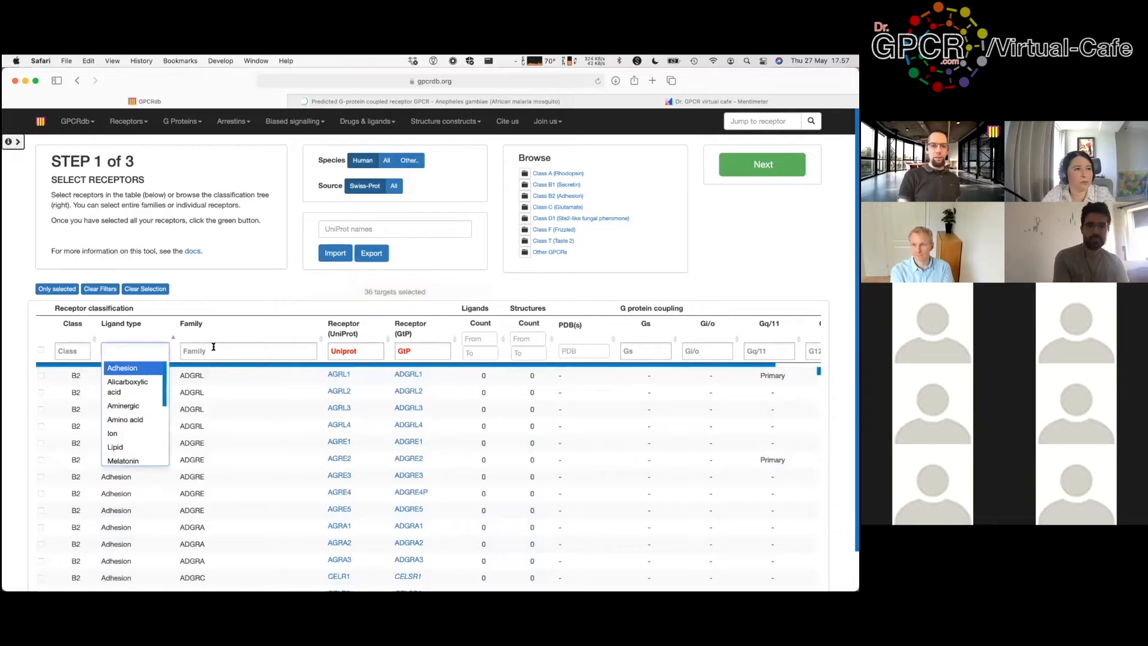
Step: Filter Family to Opioid, add the four opioid receptors for 40 targets, and continue
left_click(253, 349)
type("opioi")
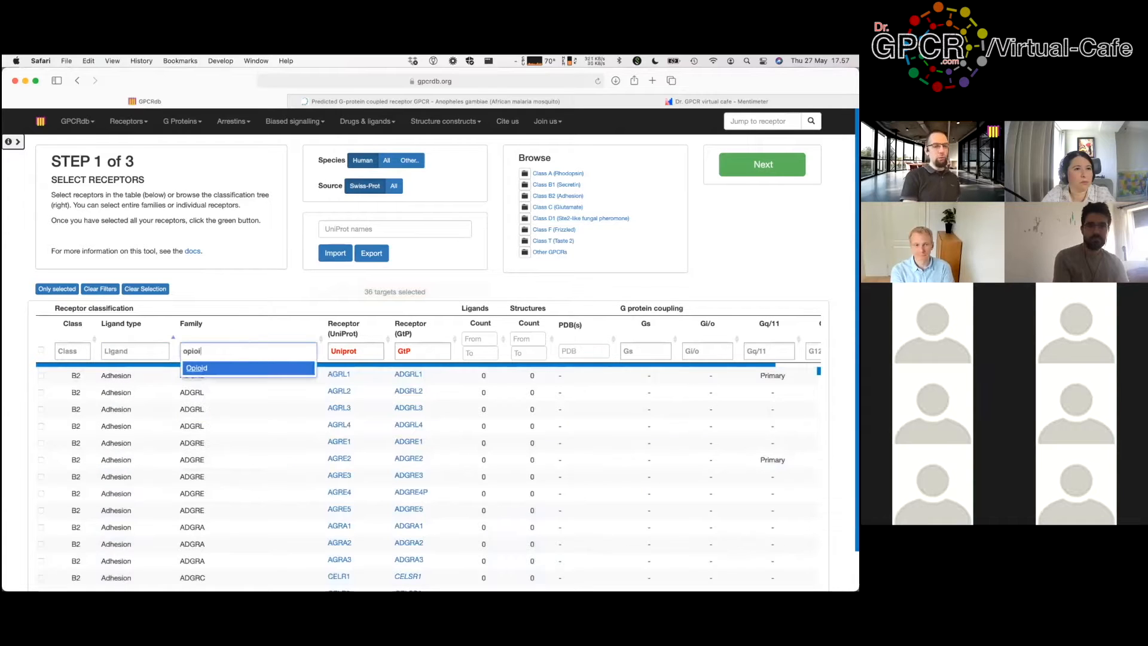
key("Return")
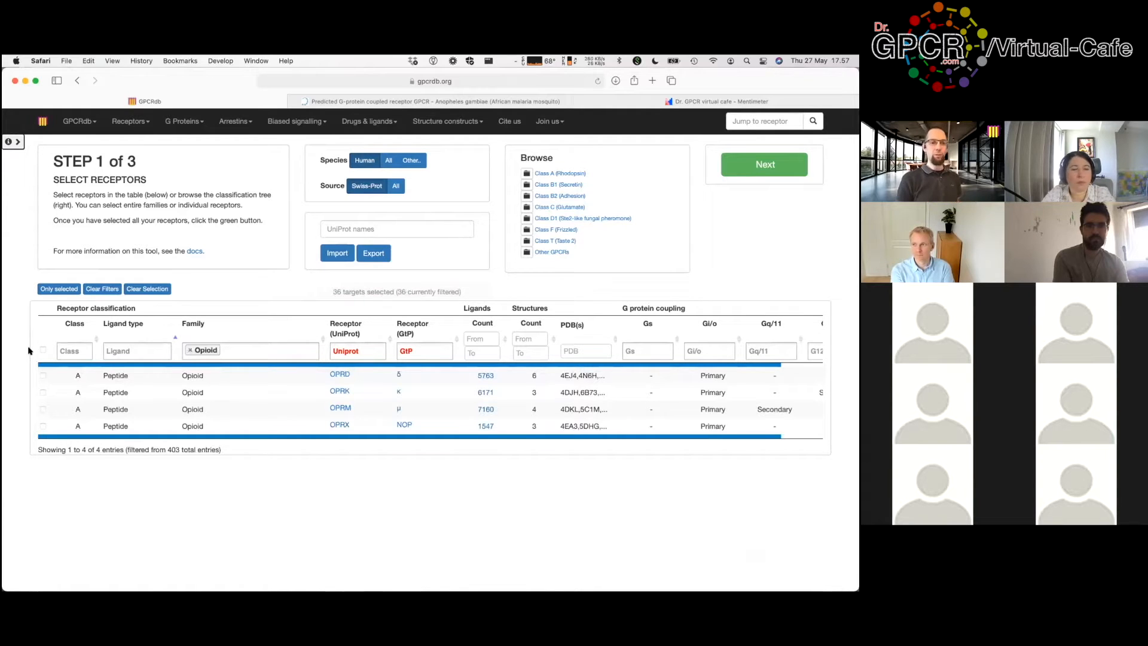
left_click(42, 350)
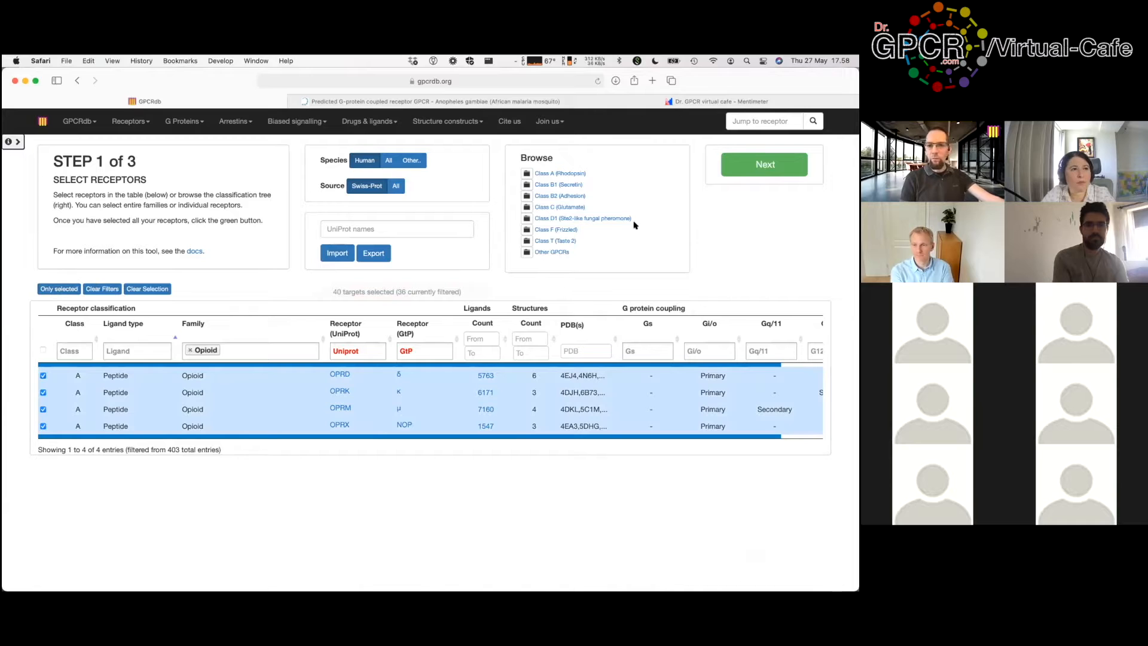
left_click(737, 169)
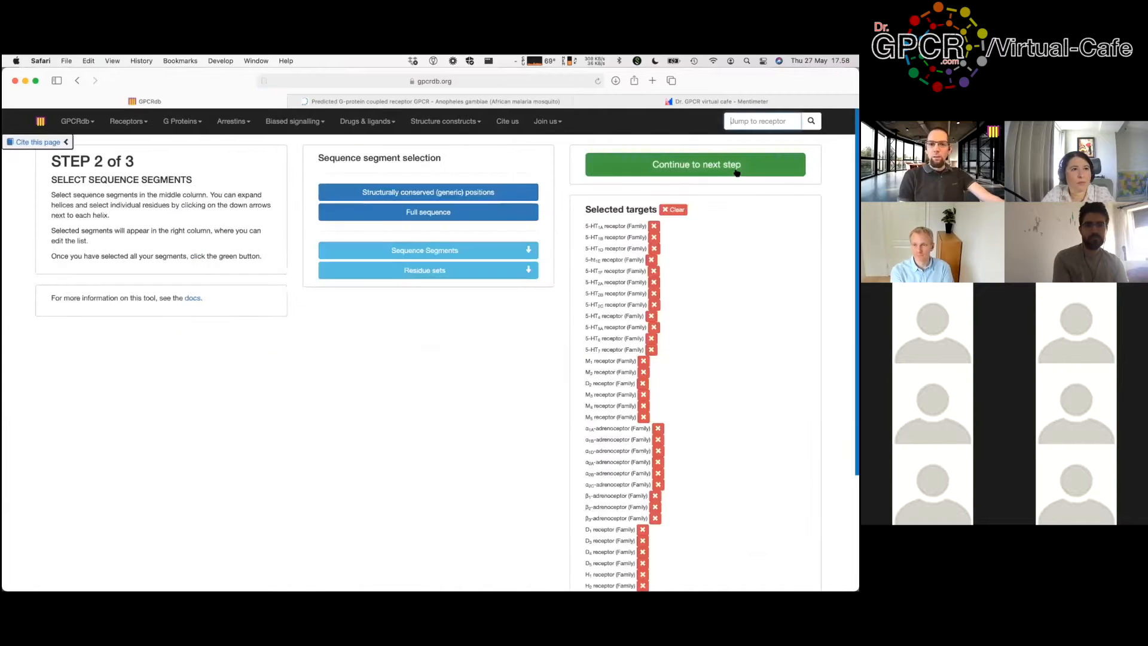
Step: Add the TM1–TM7 helix segments and continue to the tree options step
scroll(780, 256, "down", 5)
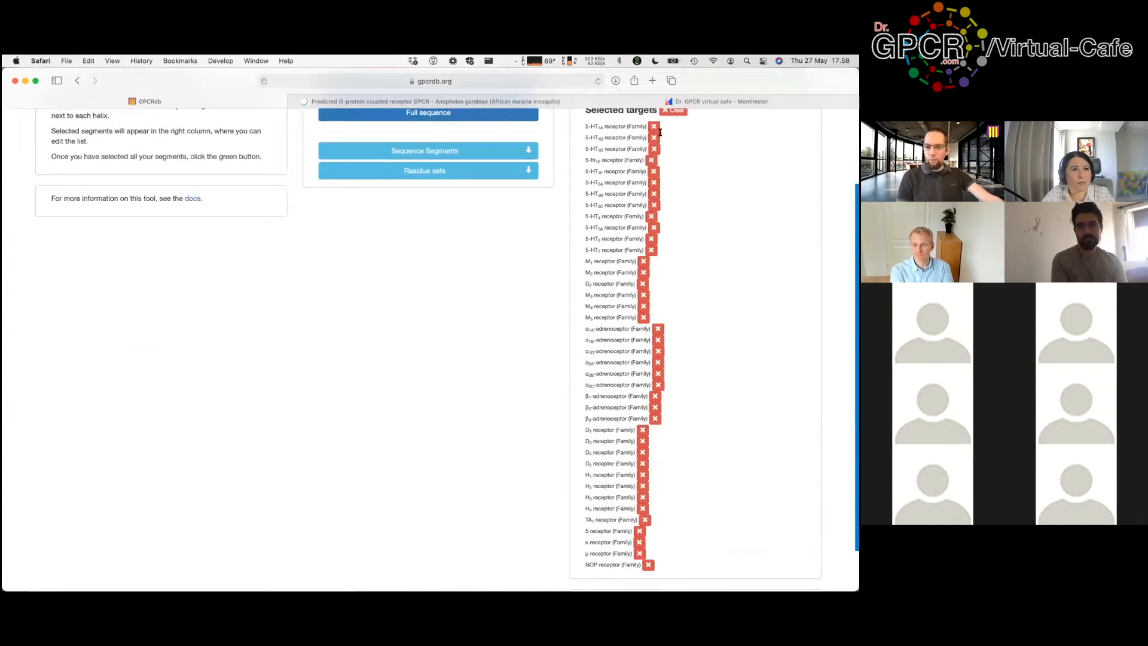
scroll(692, 457, "up", 3)
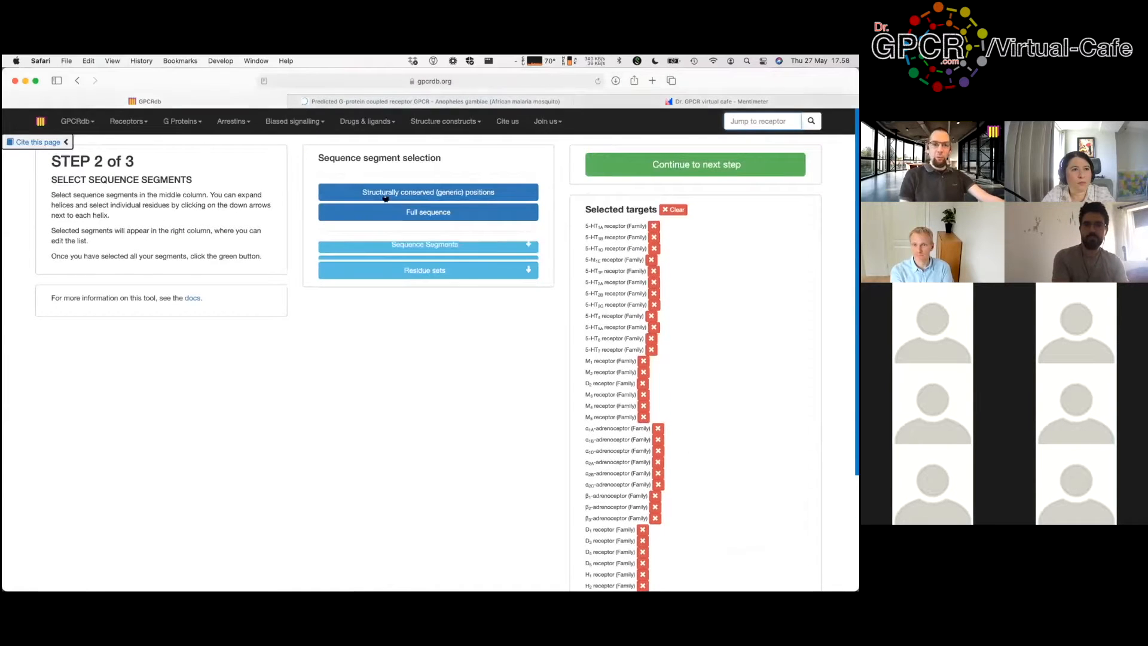
scroll(300, 215, "down", 1)
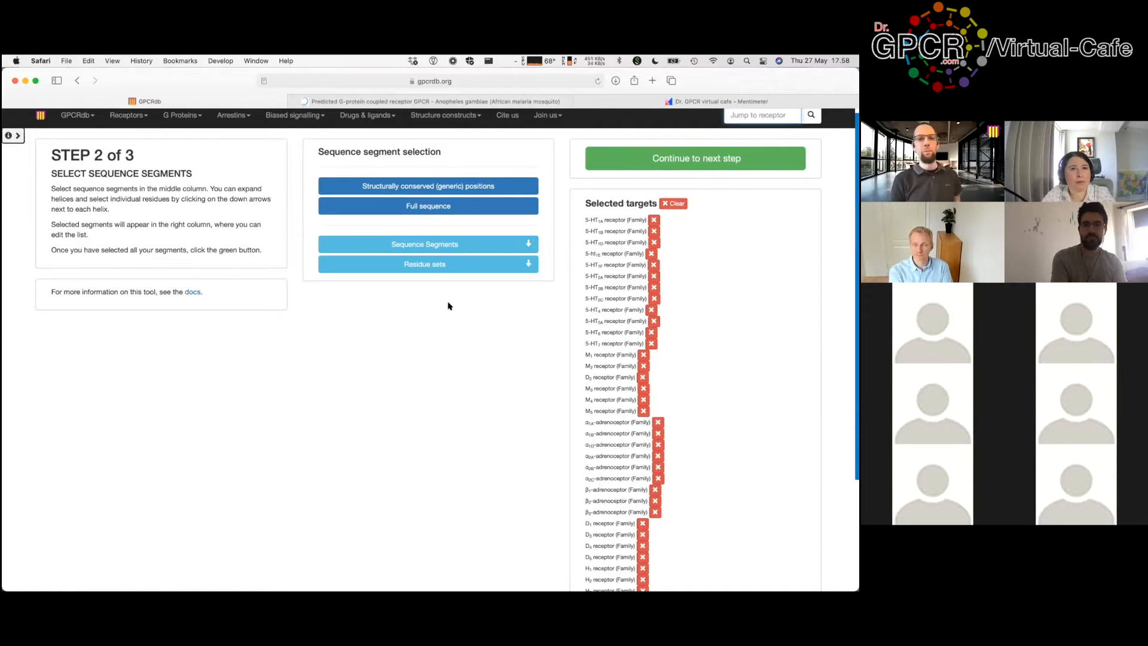
left_click(529, 245)
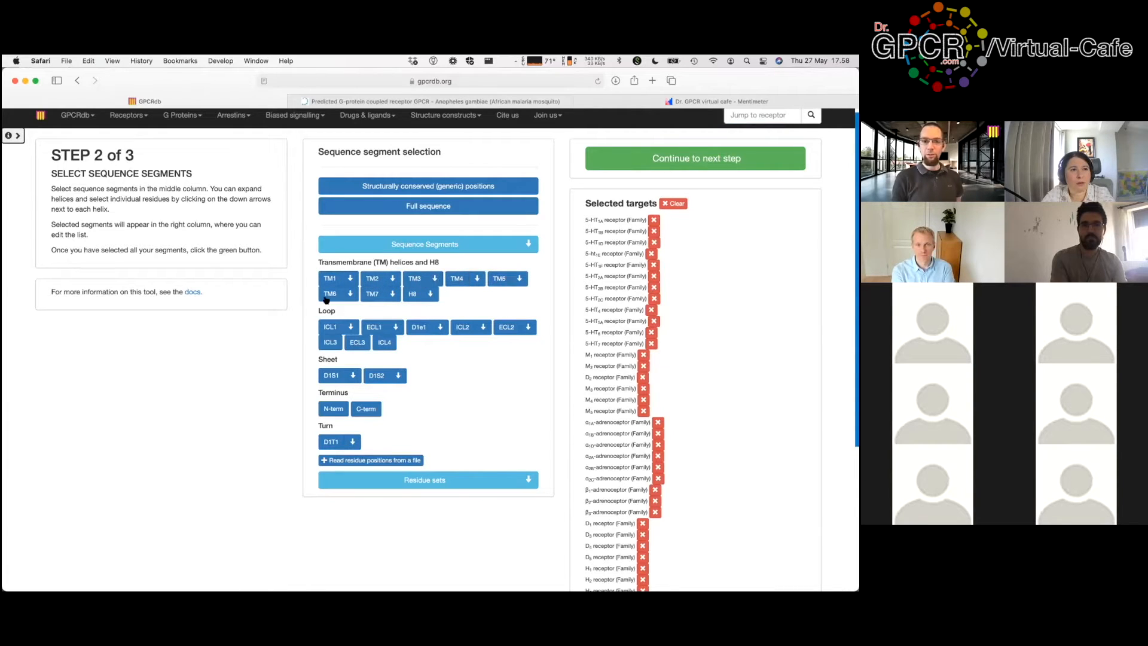
scroll(735, 368, "down", 5)
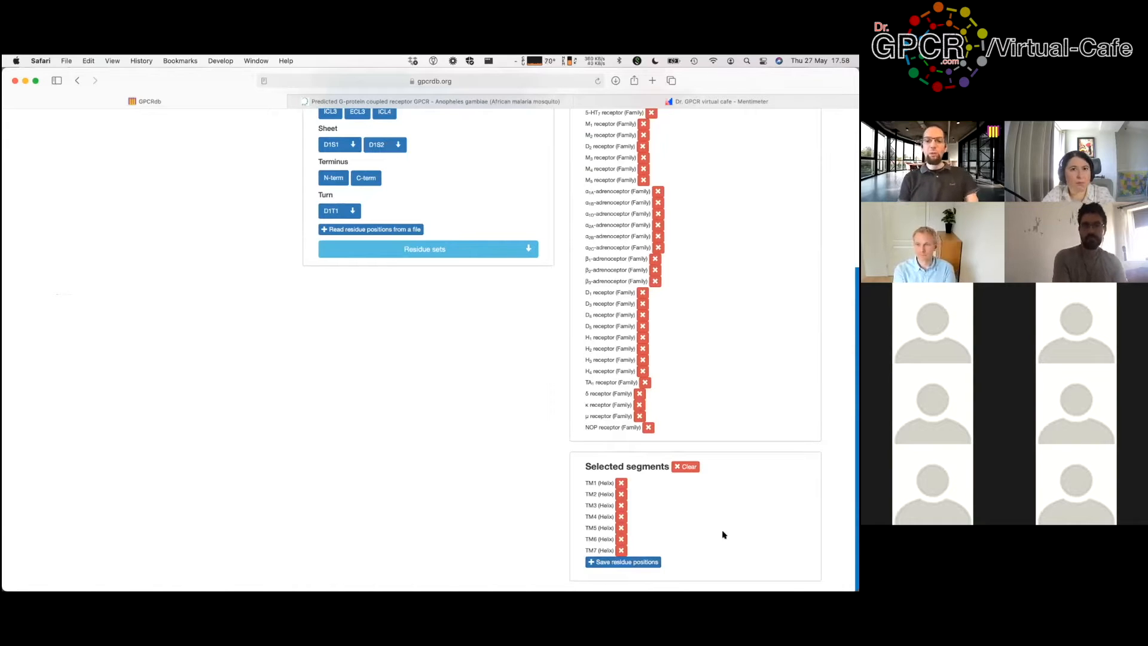
scroll(793, 248, "up", 5)
left_click(714, 173)
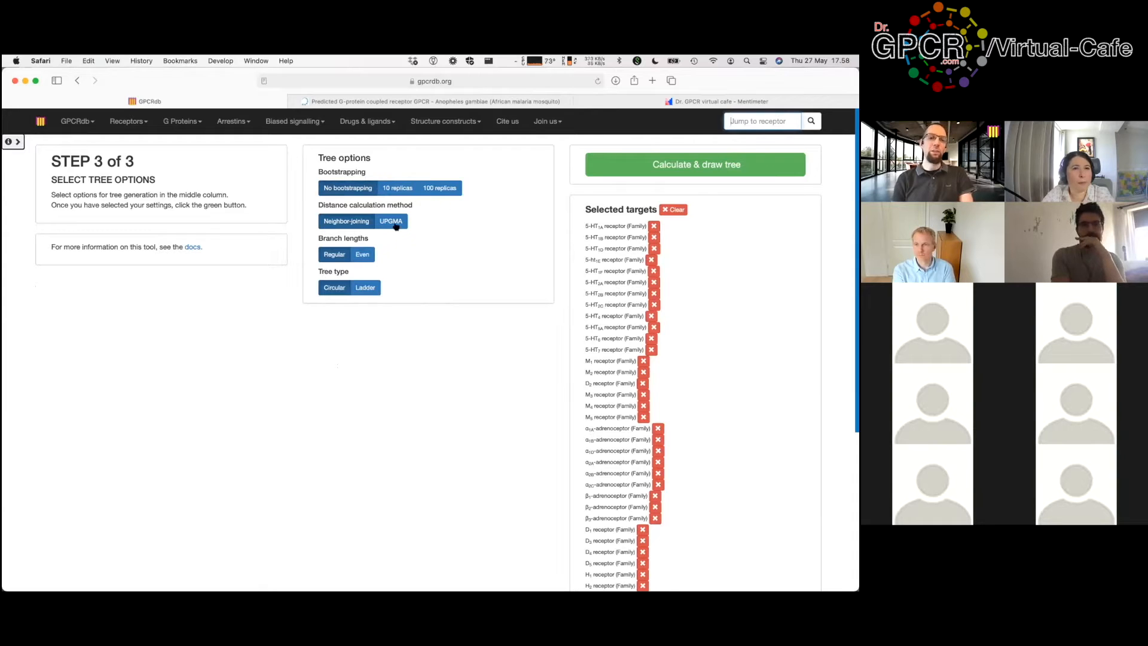
Step: Keep the default tree options and calculate the circular phylogenetic tree
left_click(702, 170)
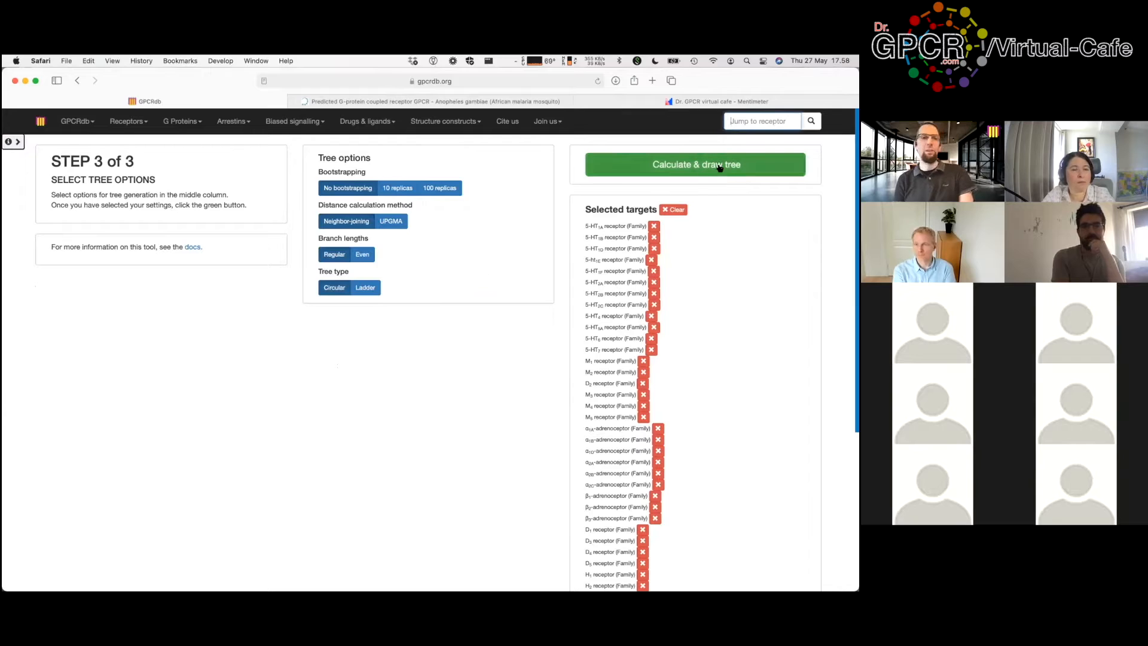
left_click(720, 168)
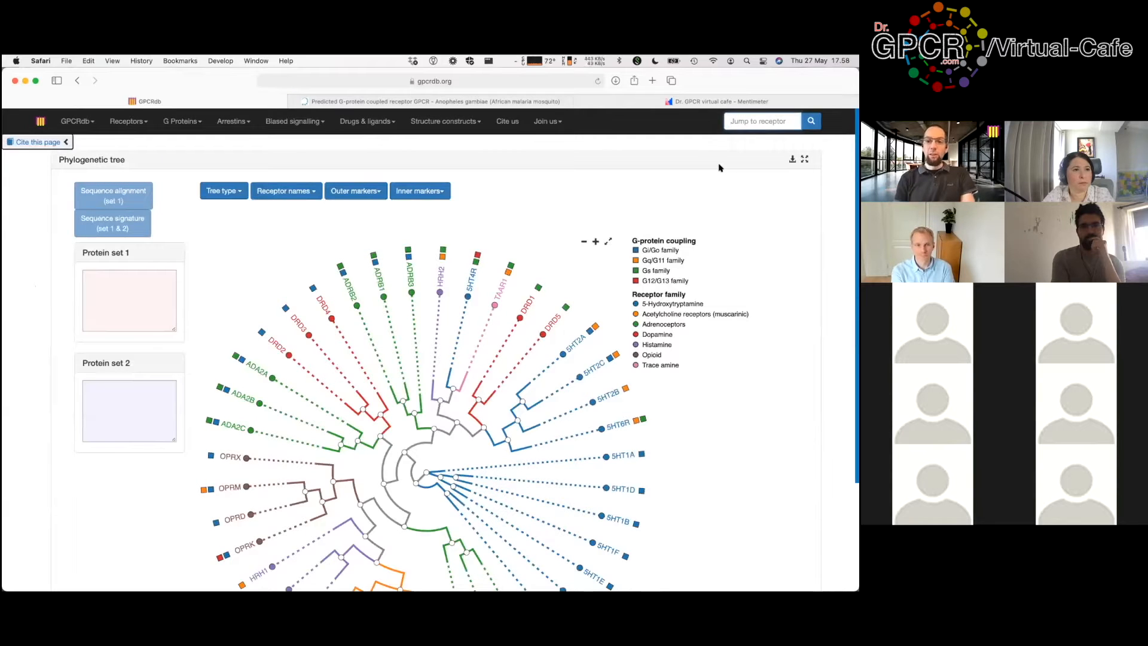
scroll(837, 237, "down", 2)
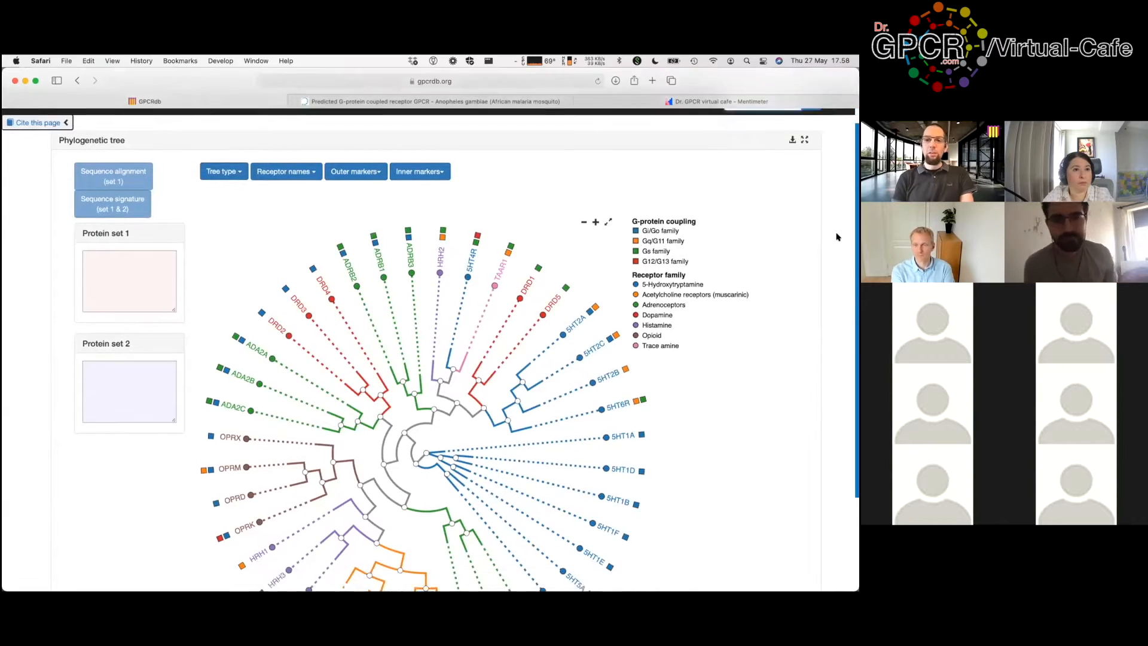
scroll(838, 237, "down", 3)
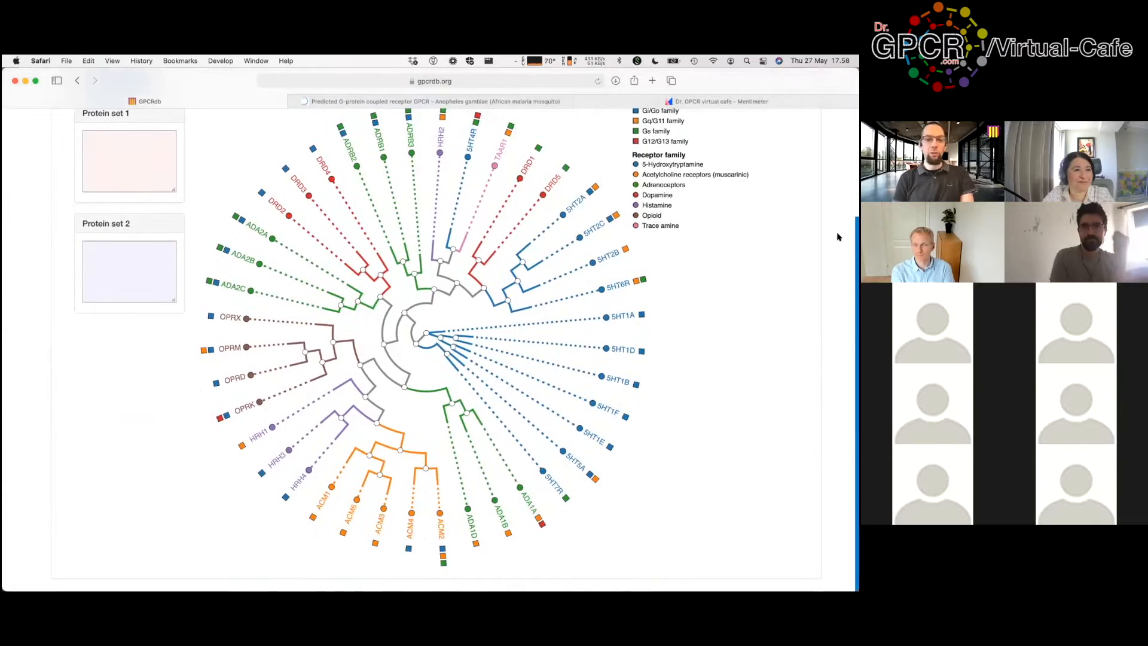
scroll(837, 237, "up", 1)
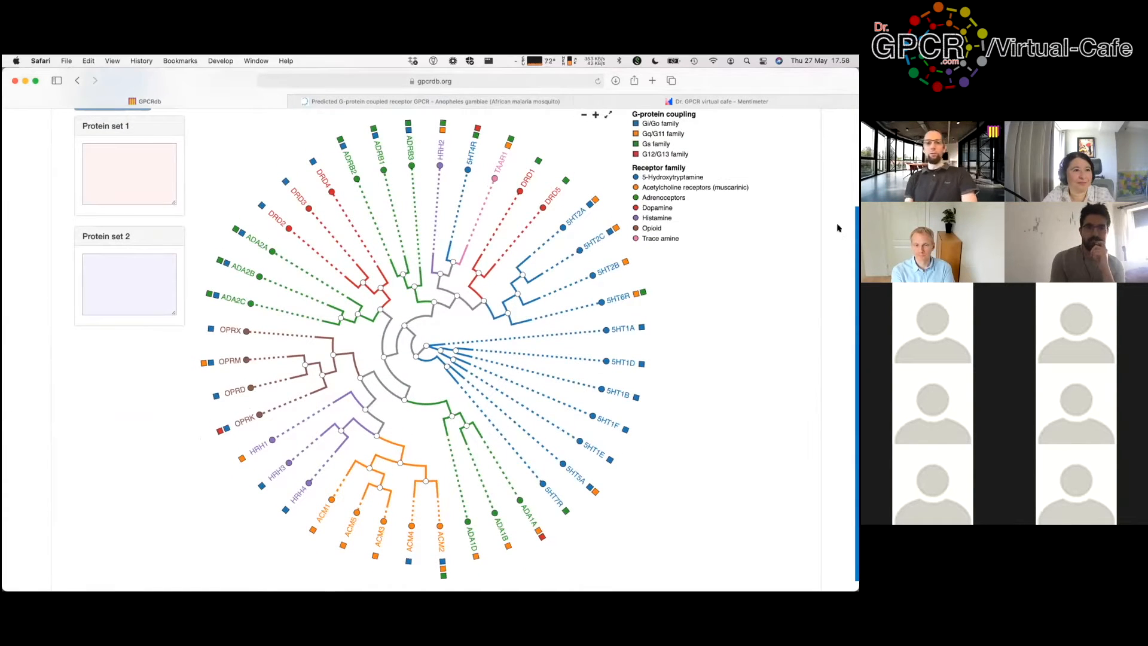
scroll(839, 227, "up", 1)
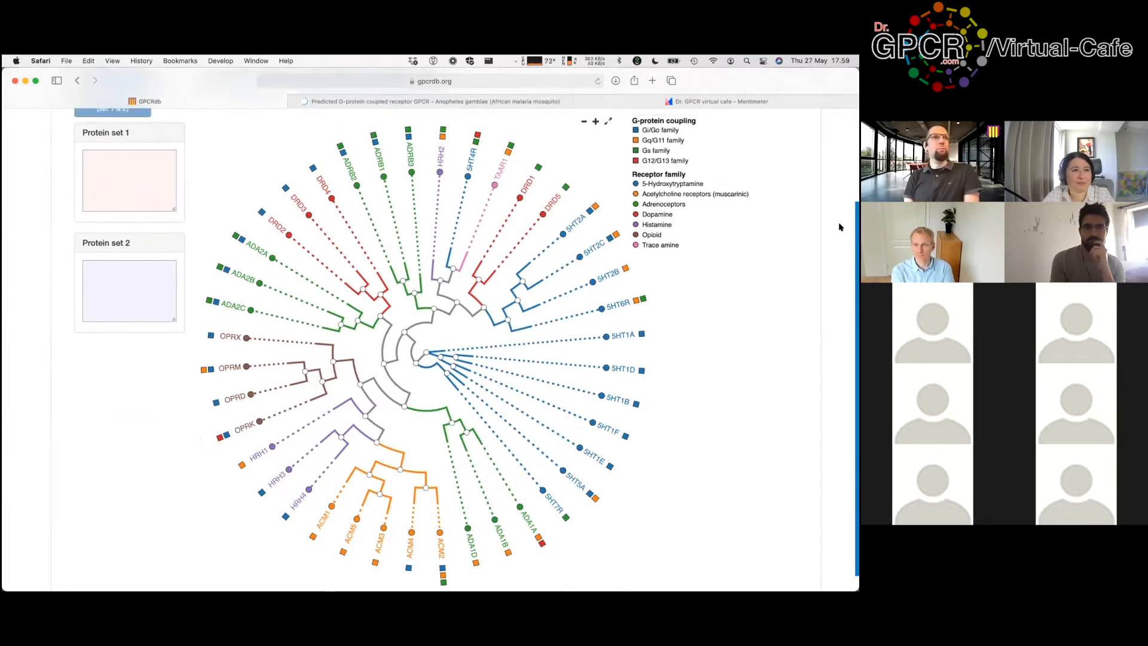
scroll(839, 227, "up", 3)
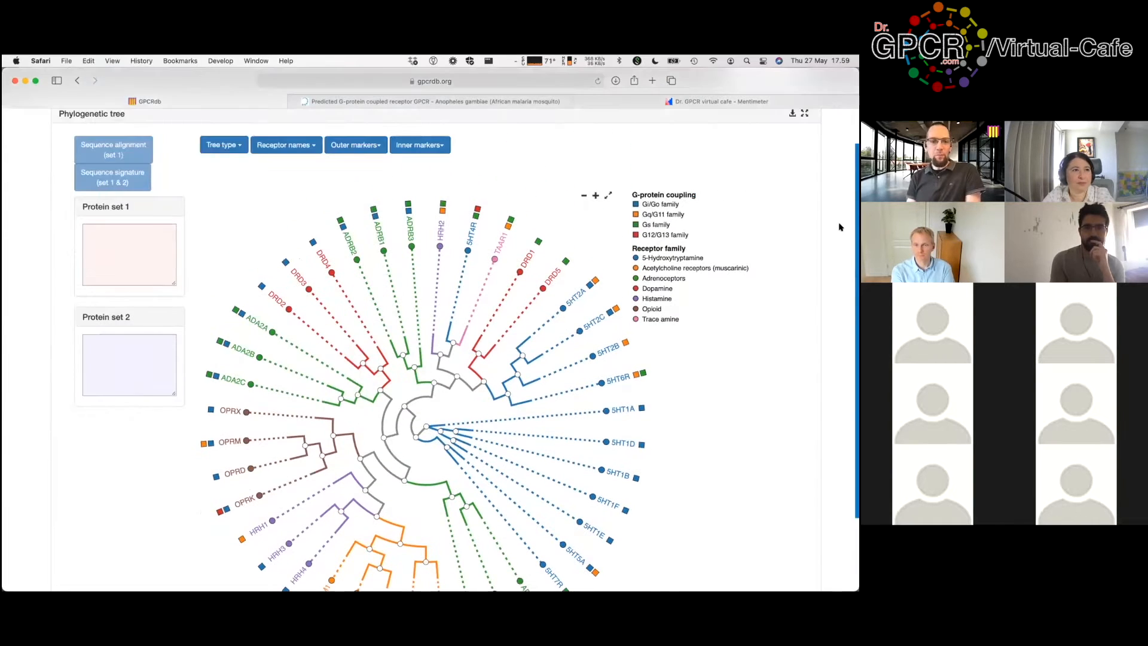
scroll(839, 227, "down", 1)
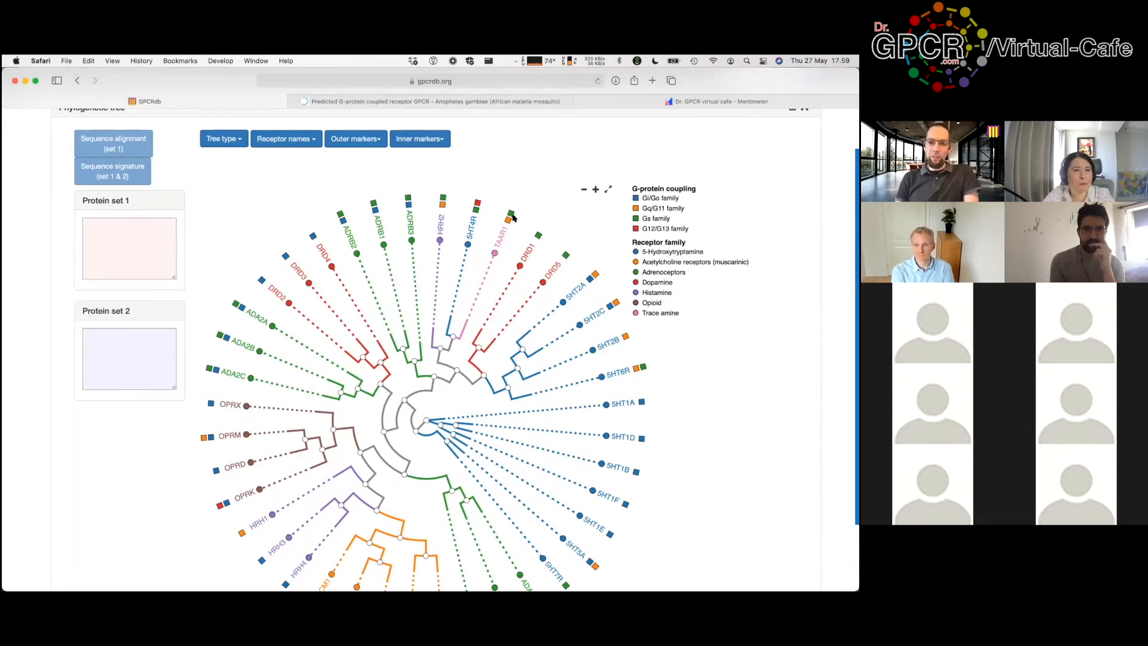
mouse_move(508, 223)
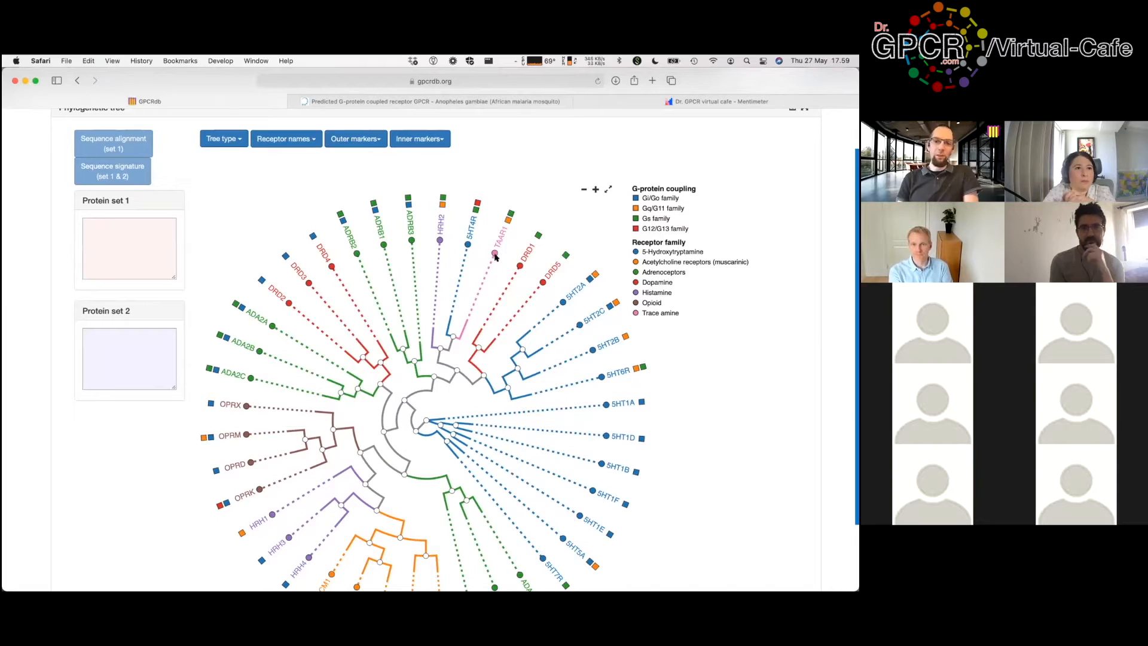
mouse_move(493, 254)
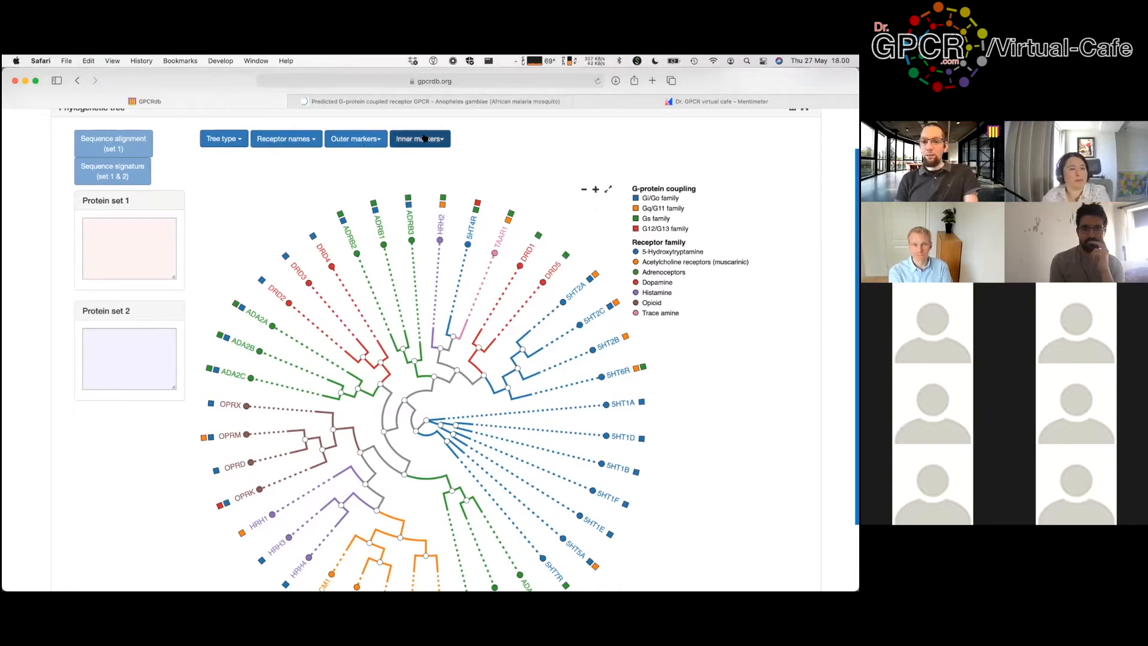
Step: Set Outer markers to No data and Inner markers to Ligand type
left_click(360, 143)
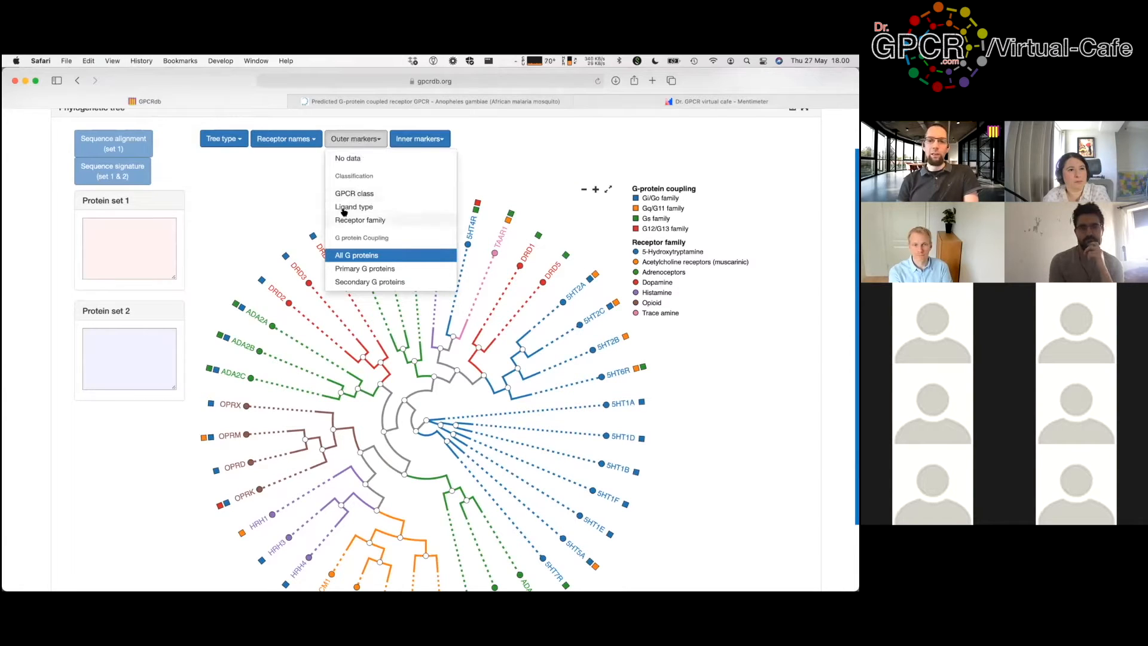
left_click(352, 161)
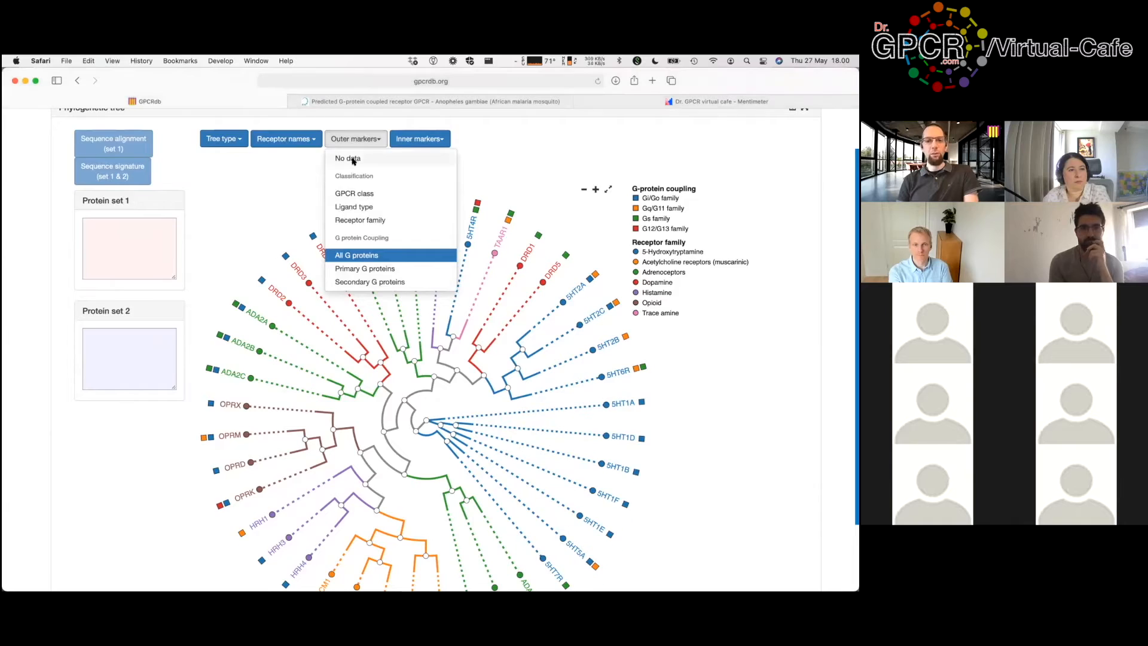
left_click(425, 191)
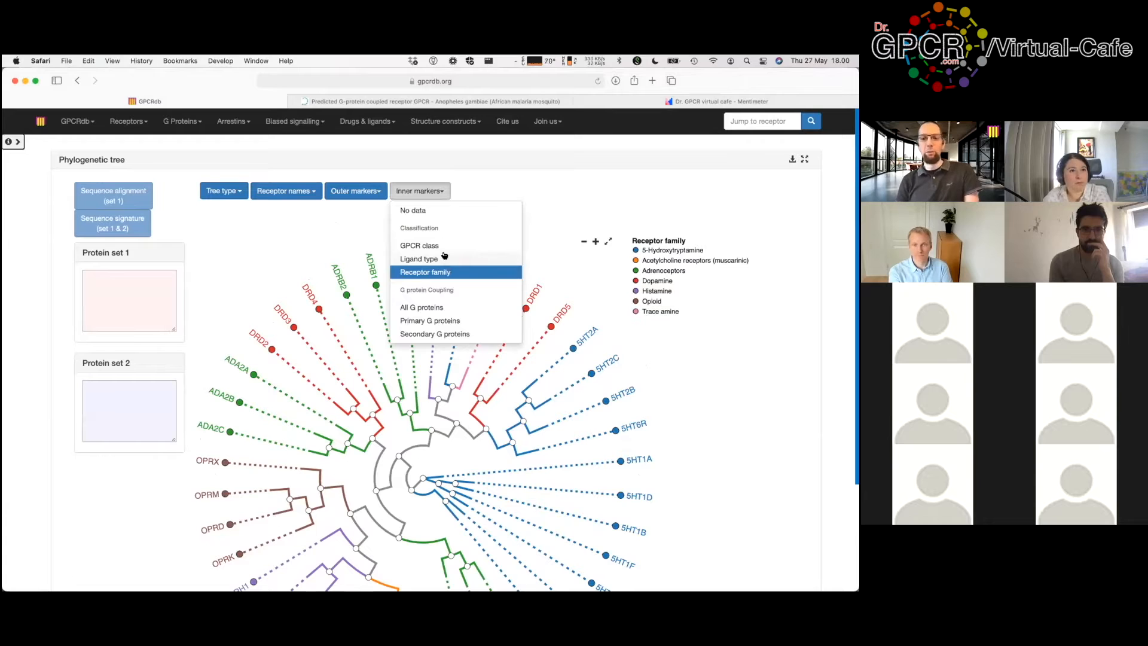
left_click(444, 258)
scroll(758, 271, "down", 4)
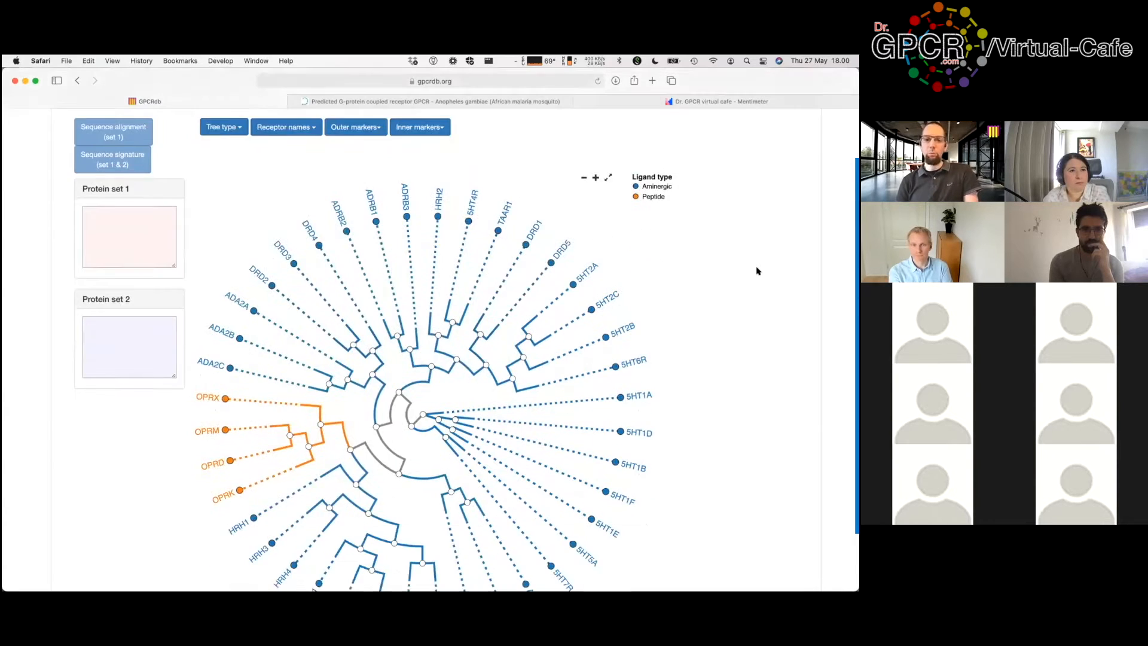
scroll(749, 259, "down", 1)
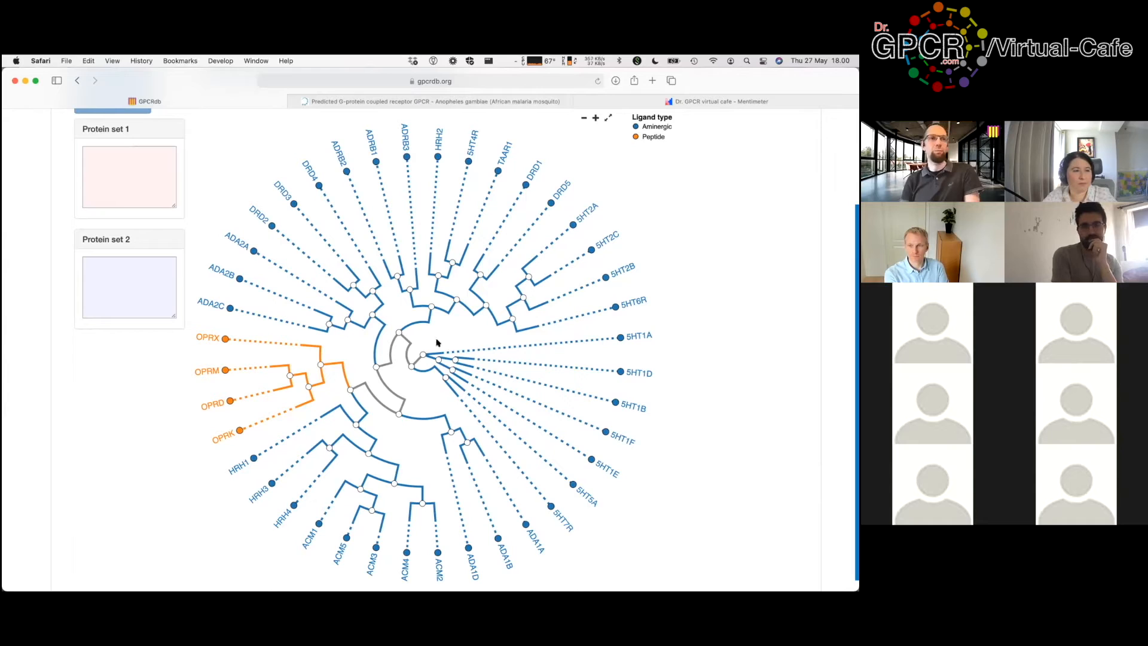
scroll(513, 397, "up", 3)
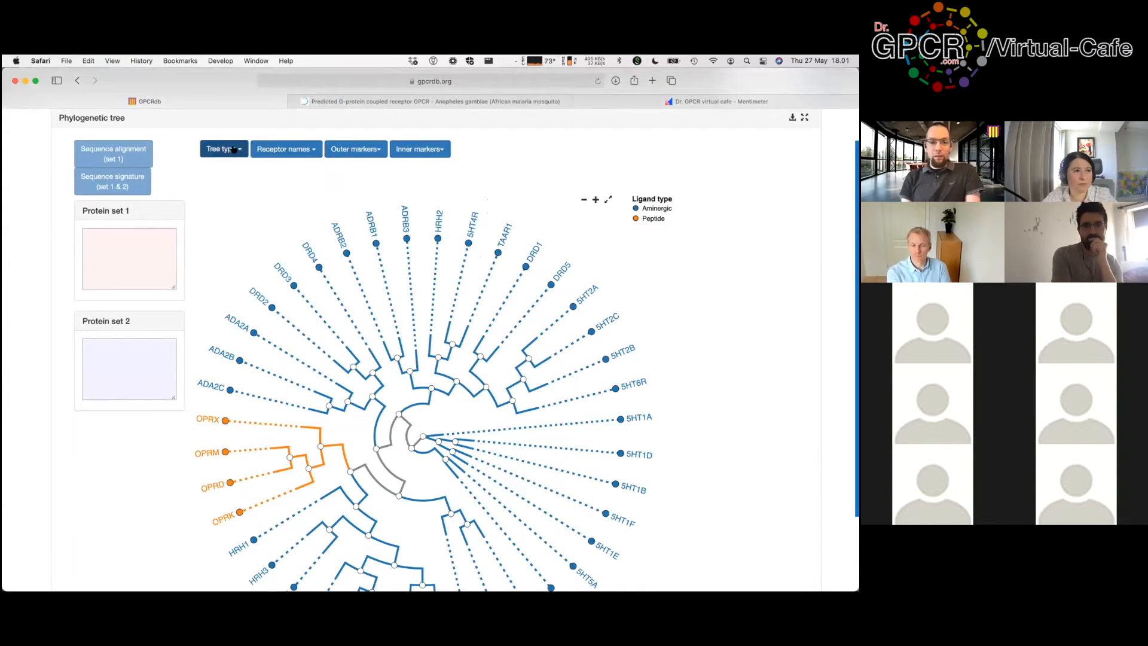
Step: Switch the tree's receptor labels from UniProt codes to IUPHAR names
left_click(280, 152)
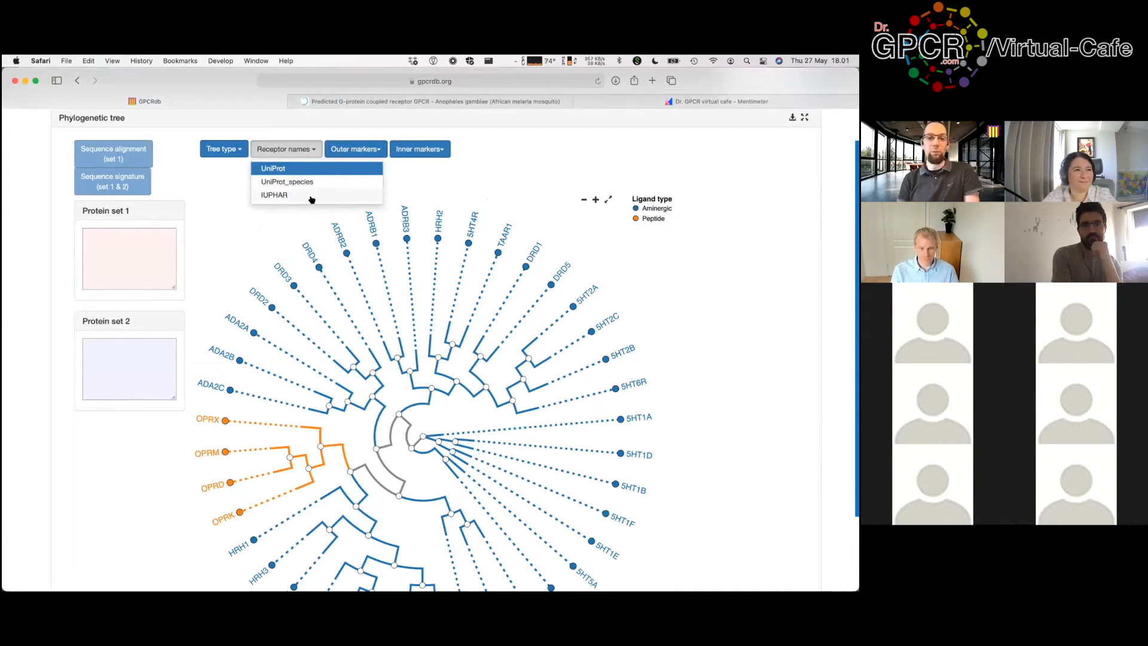
left_click(272, 196)
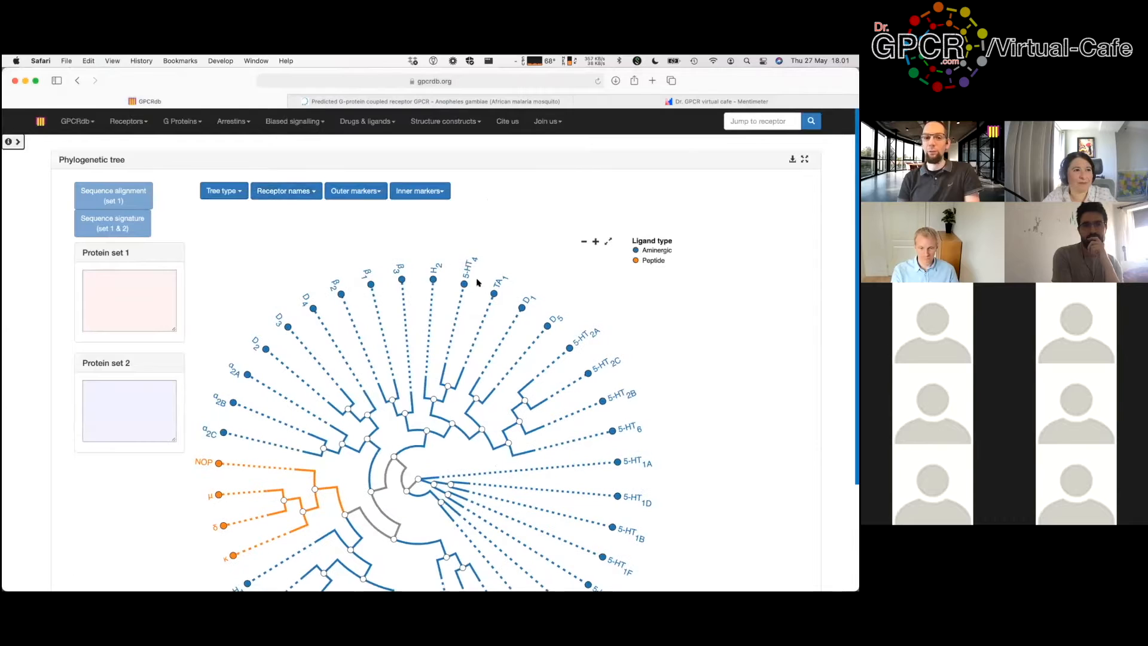
scroll(654, 334, "down", 3)
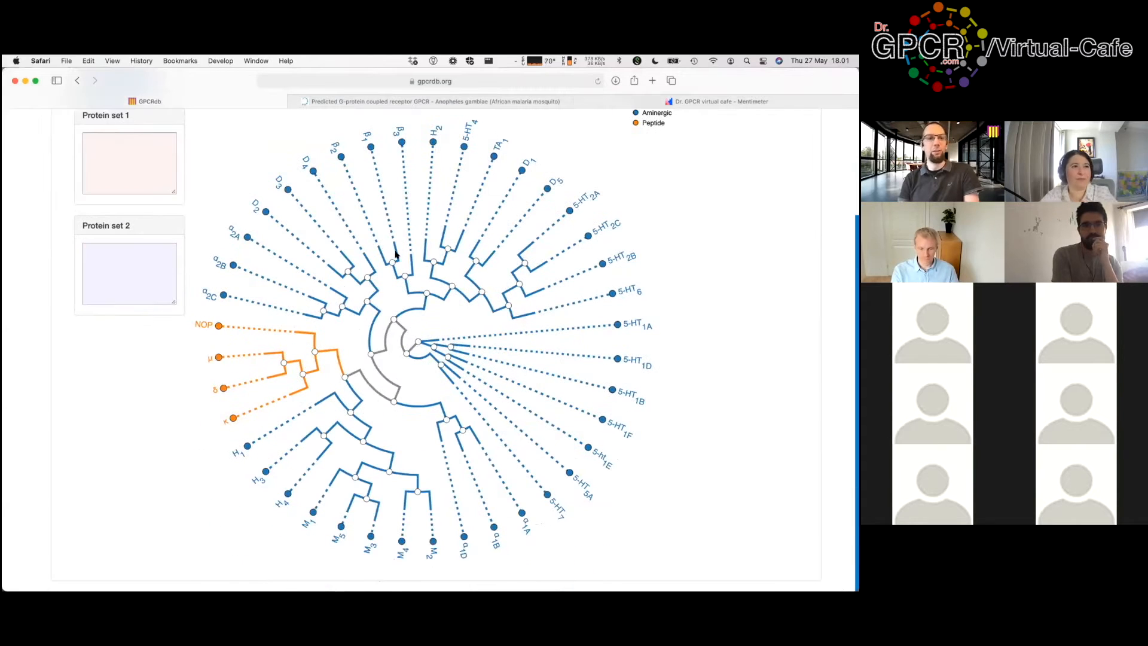
scroll(396, 256, "up", 2)
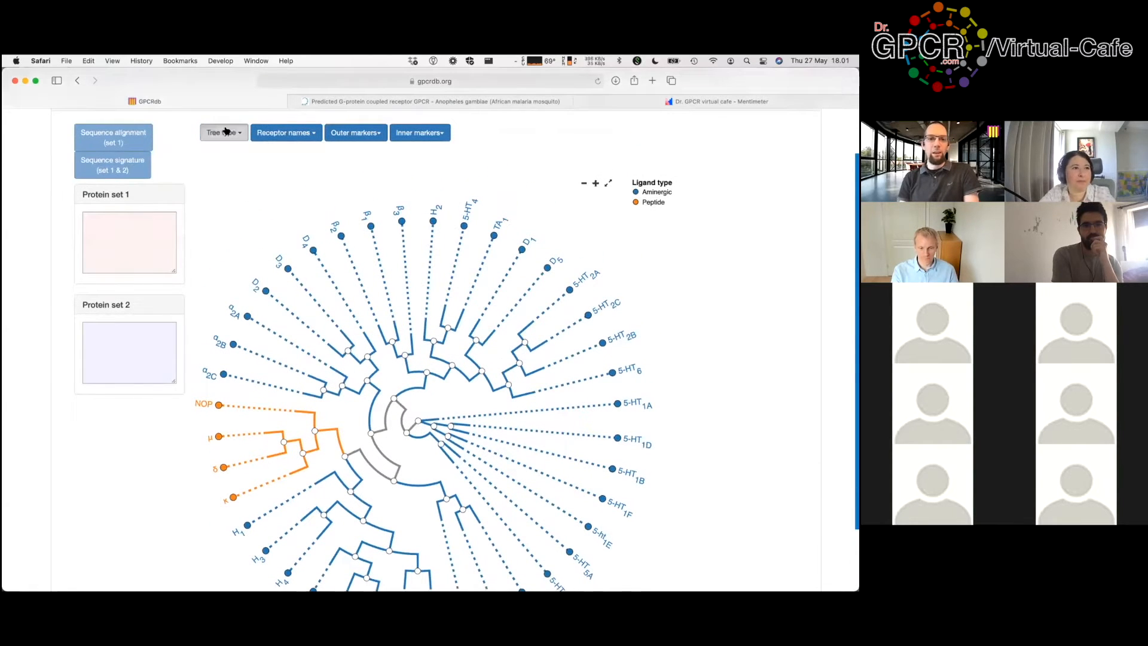
left_click(225, 133)
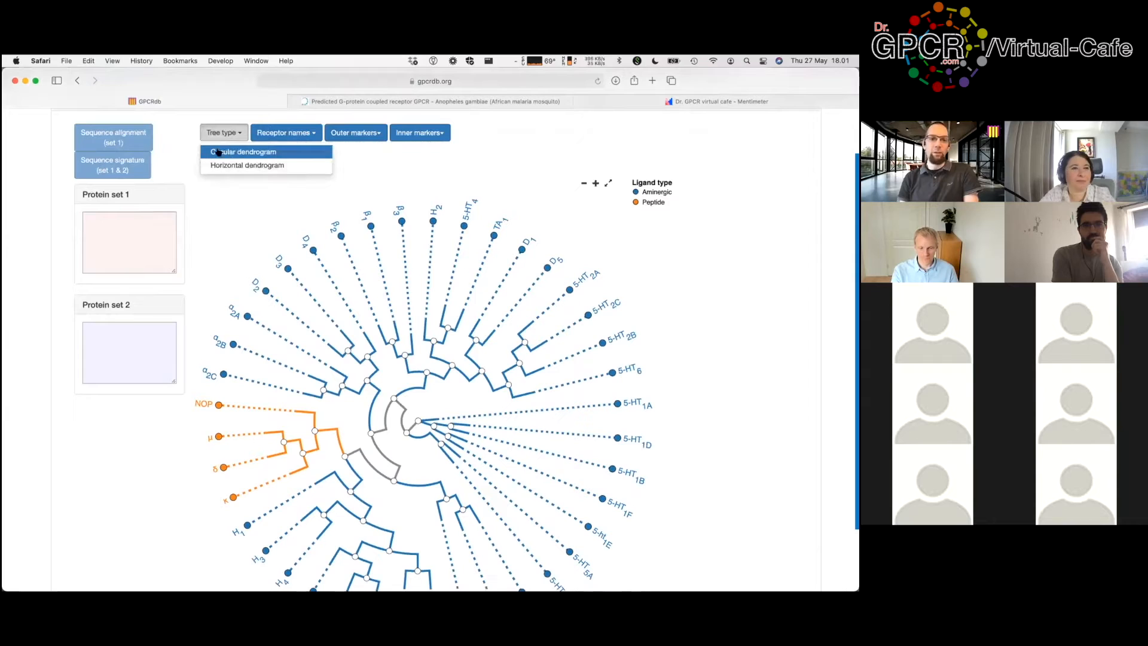
left_click(224, 165)
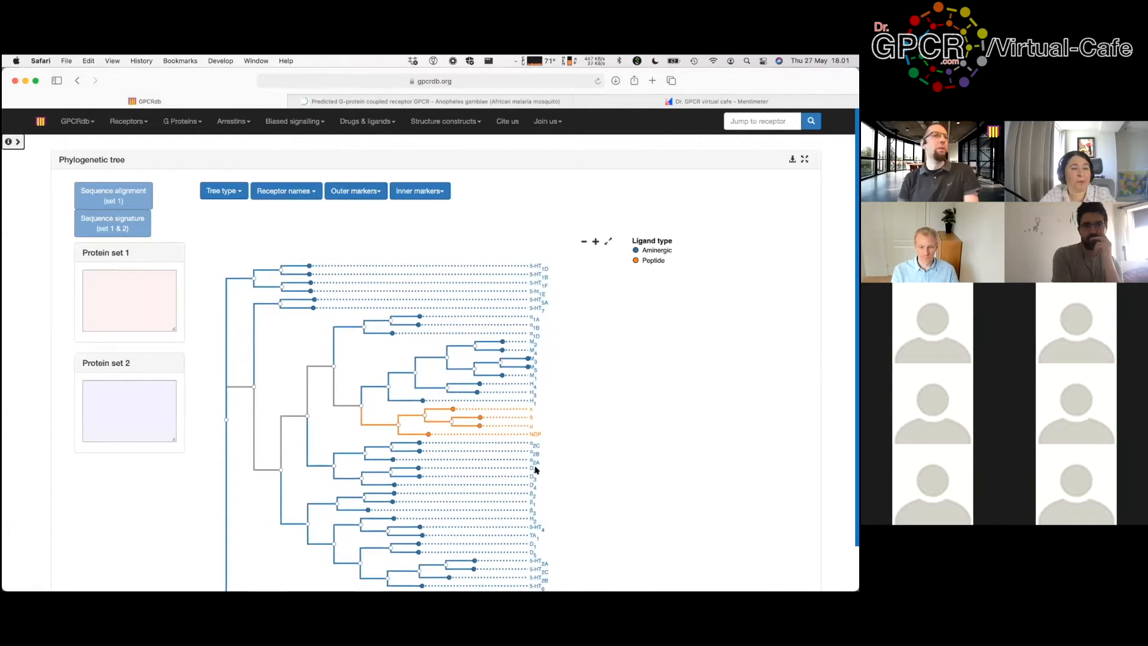
left_click(234, 193)
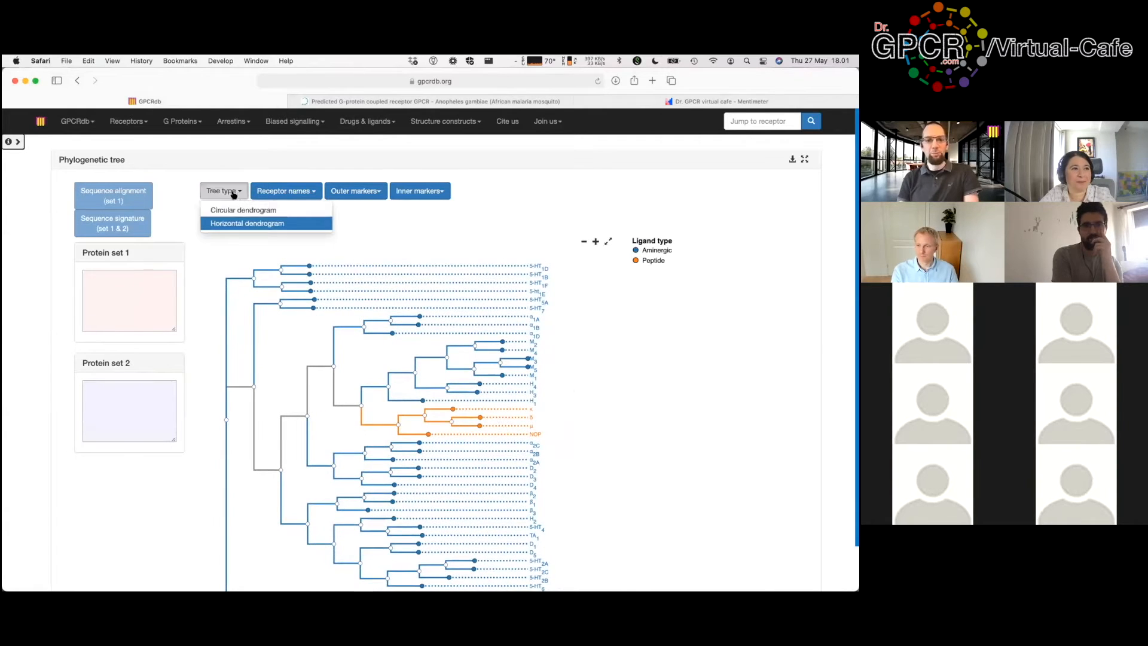
left_click(237, 211)
scroll(746, 284, "down", 2)
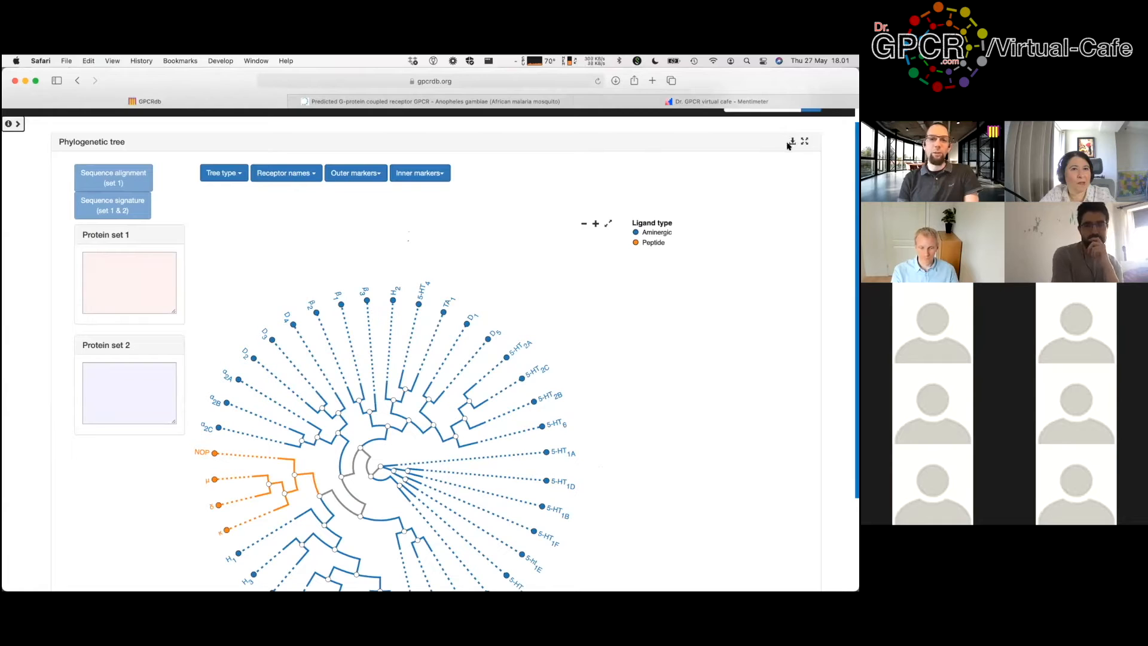
scroll(786, 254, "down", 4)
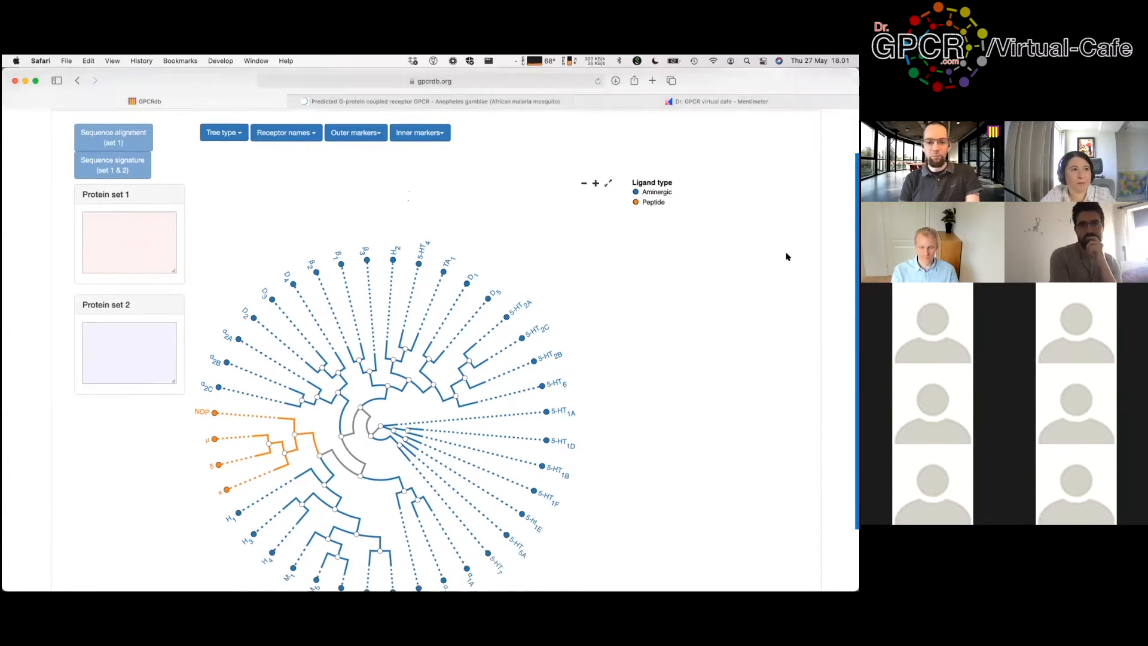
scroll(786, 256, "up", 4)
scroll(786, 254, "down", 2)
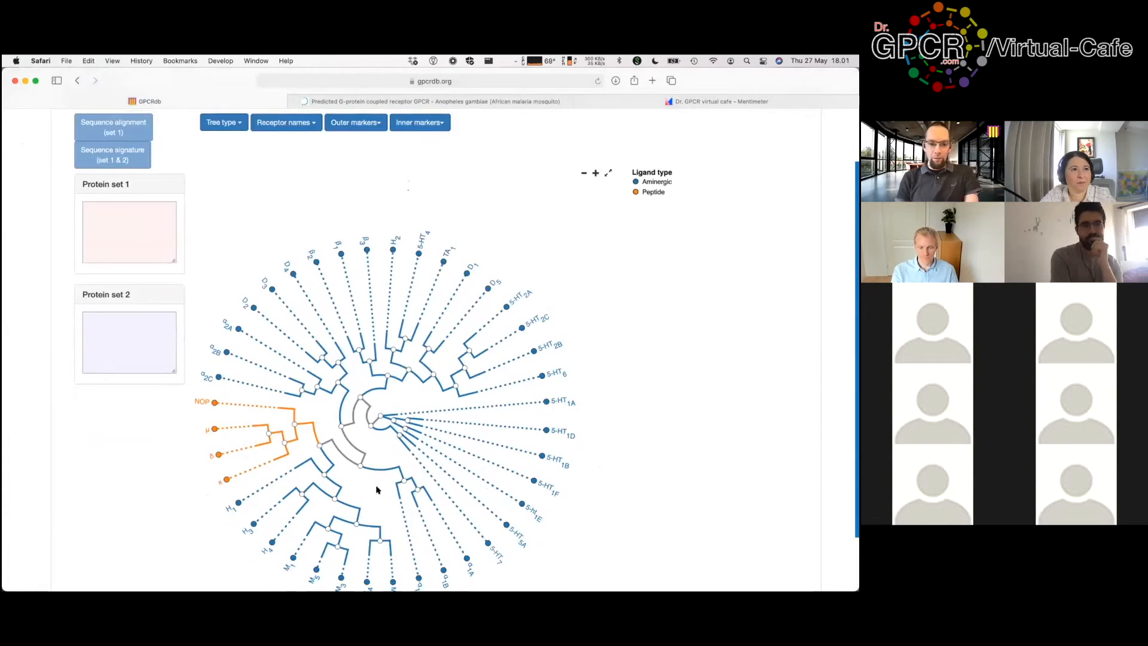
scroll(346, 465, "down", 1)
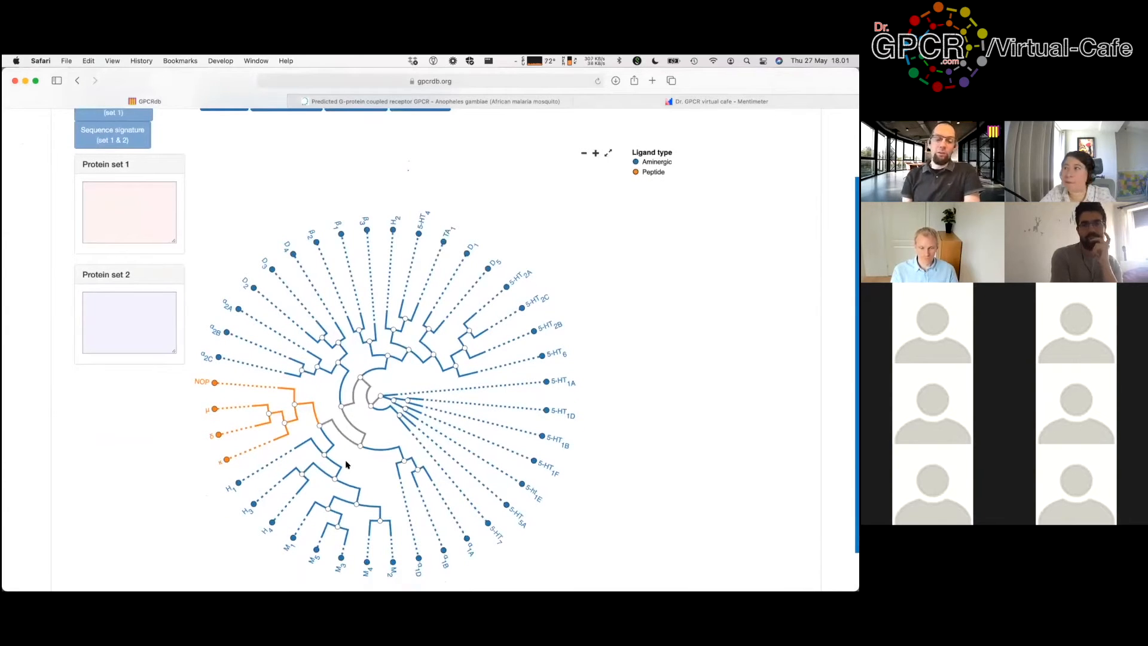
Step: Add the opioid and muscarinic branch nodes to group 1, marking them red
left_click(294, 405)
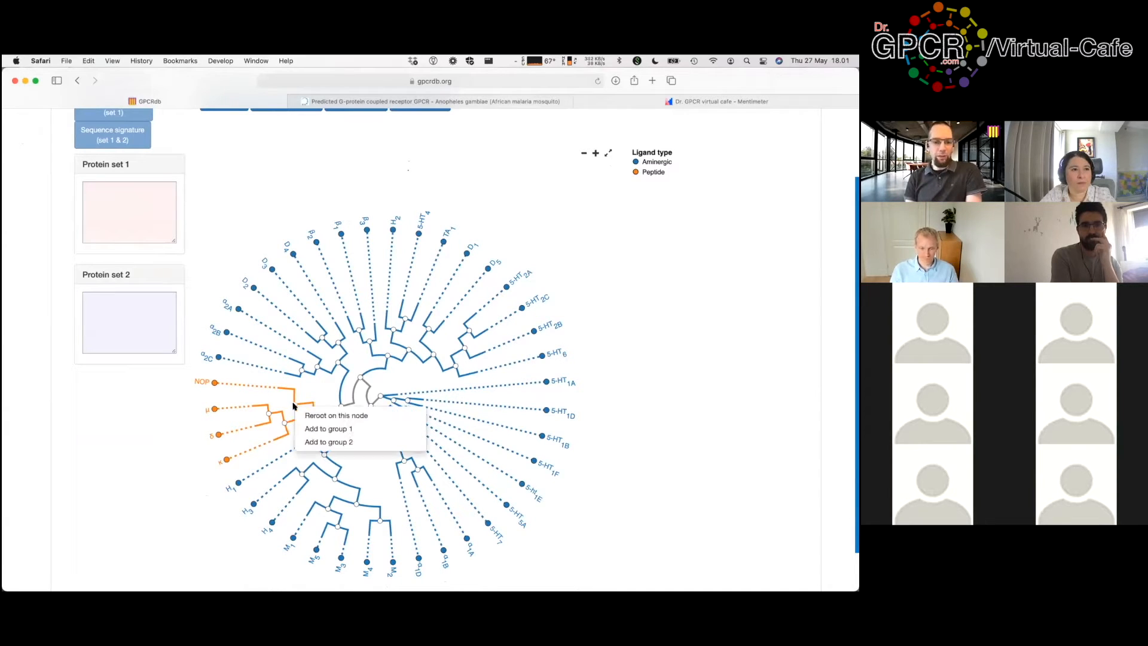
left_click(311, 428)
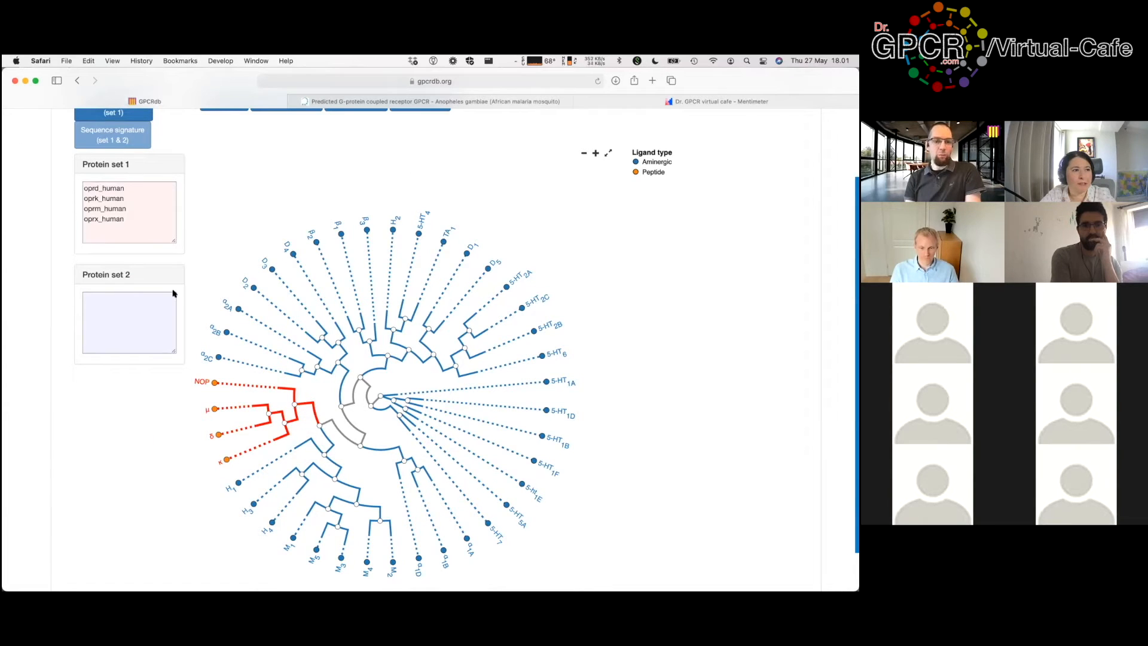
left_click(357, 504)
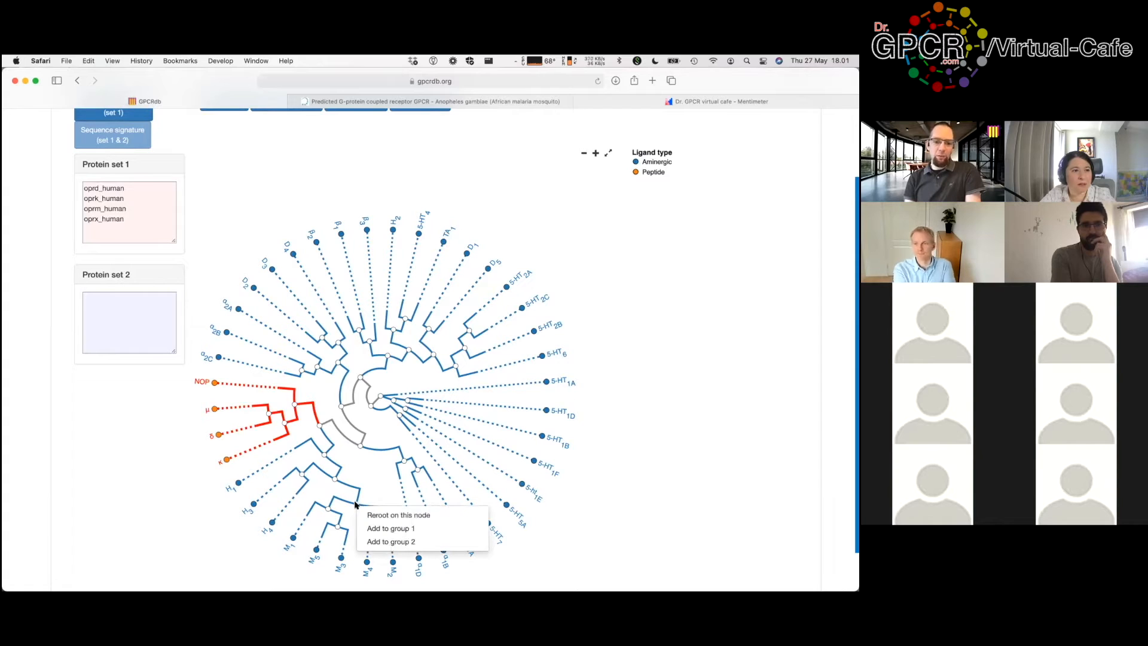
left_click(375, 526)
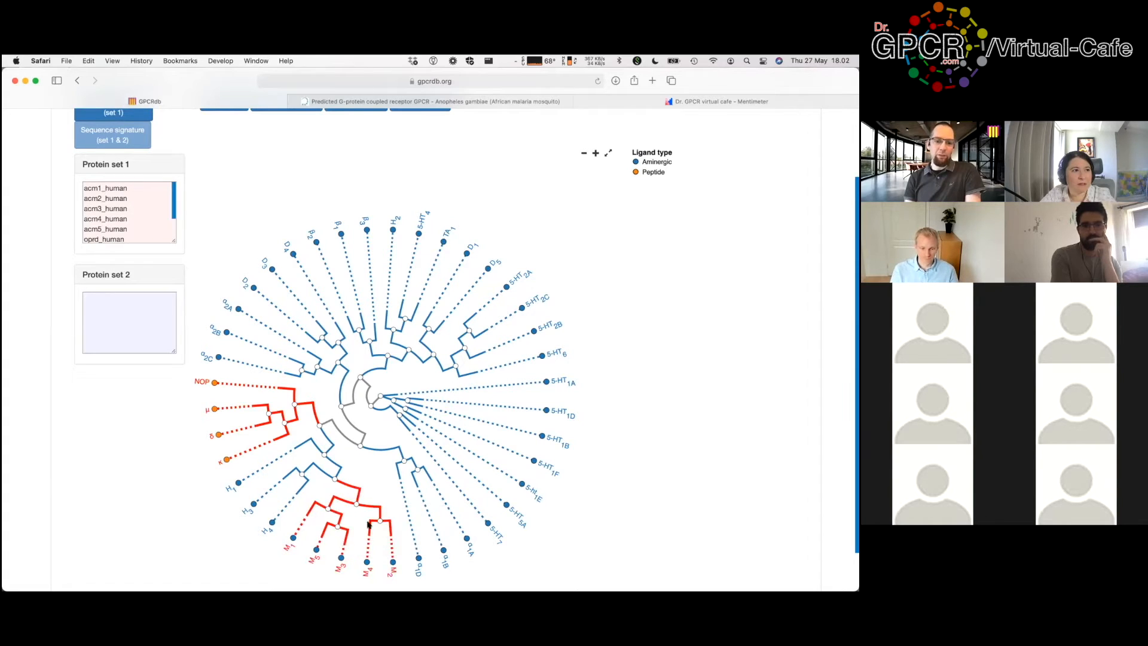
scroll(261, 201, "up", 2)
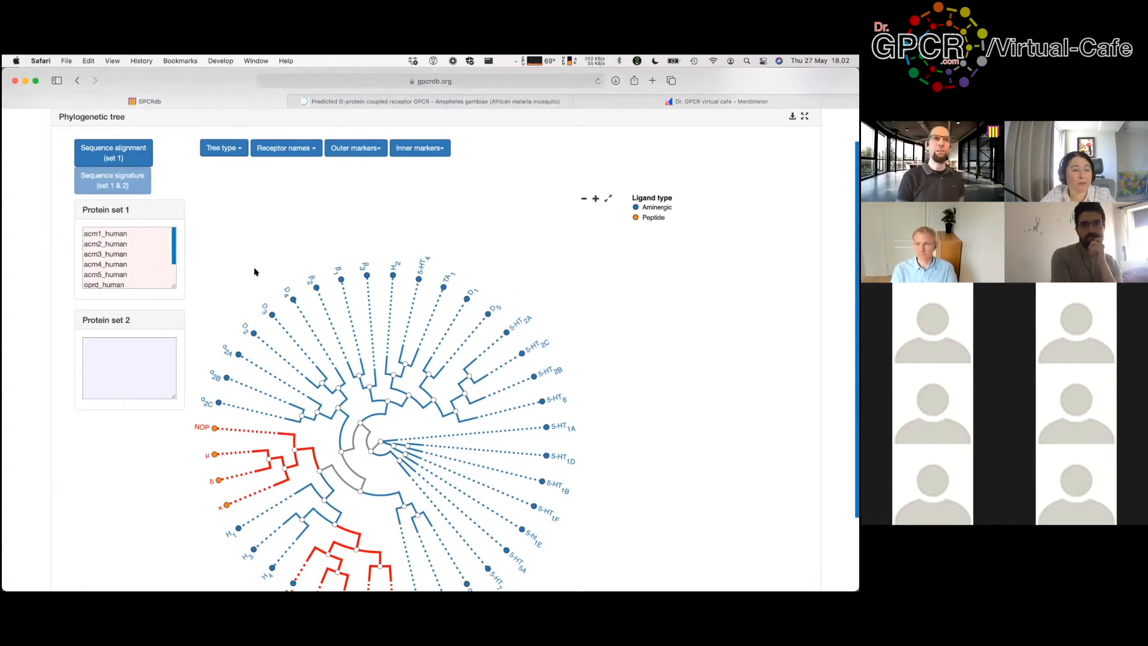
Step: Open Receptors > Receptor similarity > Similarity matrix (all-to-all)
scroll(253, 251, "up", 3)
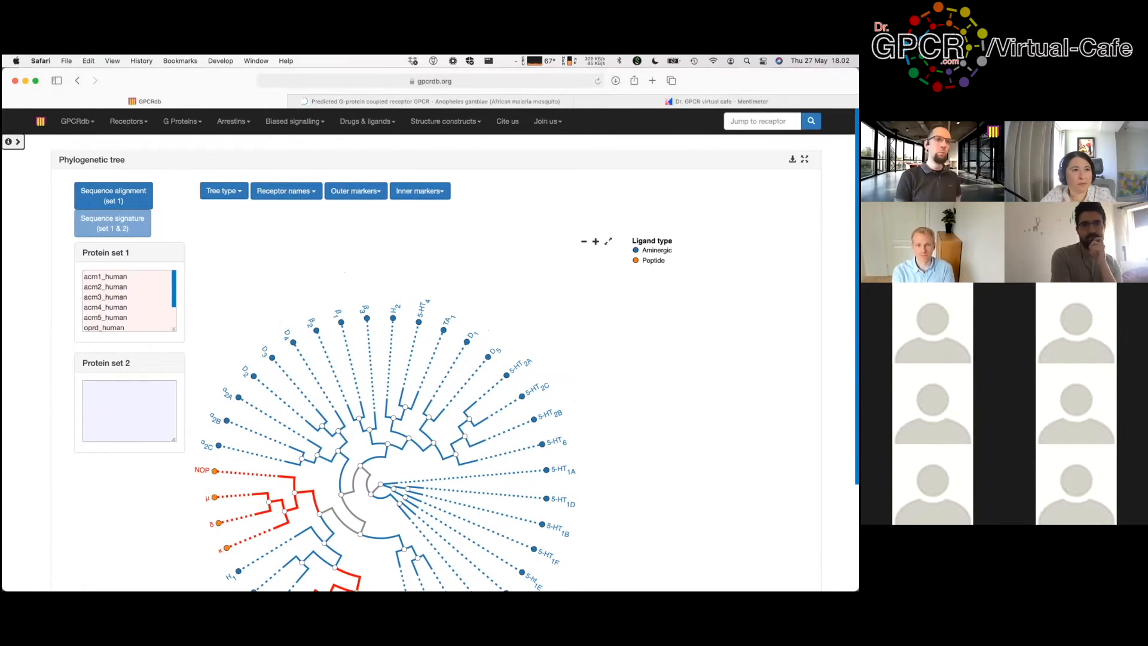
left_click(202, 216)
left_click(137, 123)
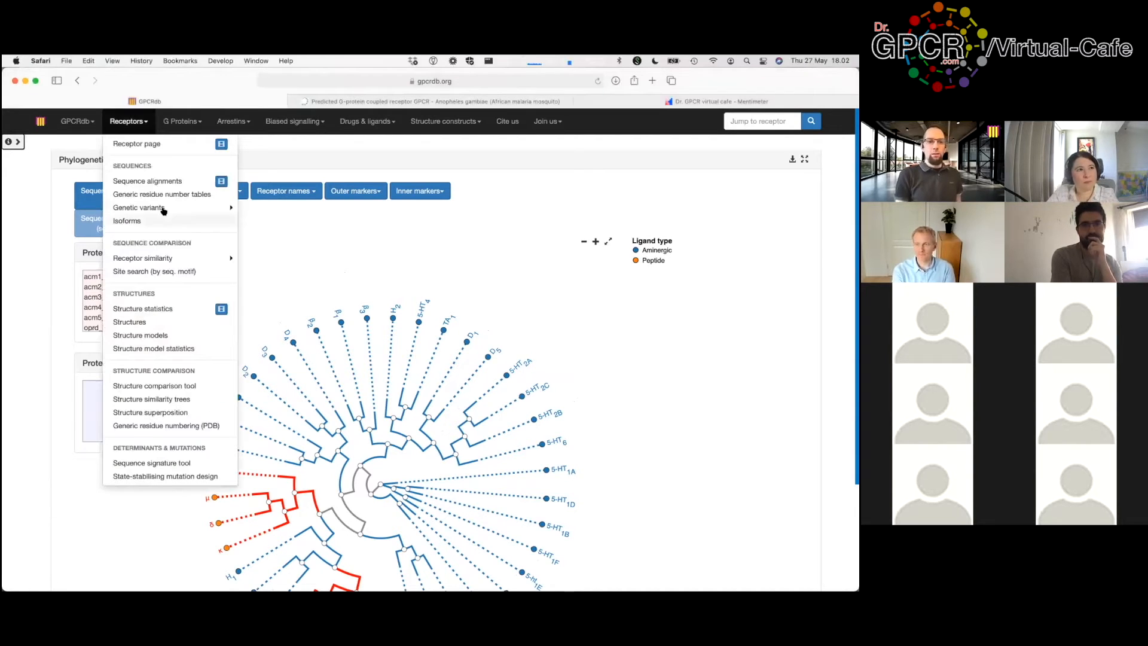
mouse_move(168, 258)
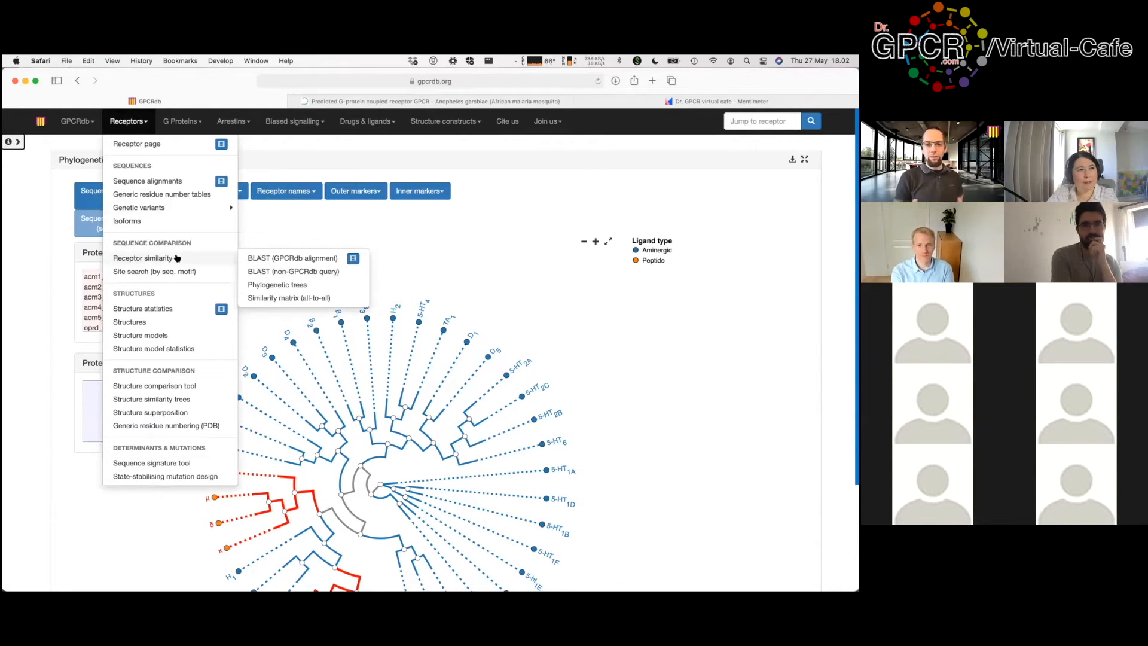
left_click(335, 299)
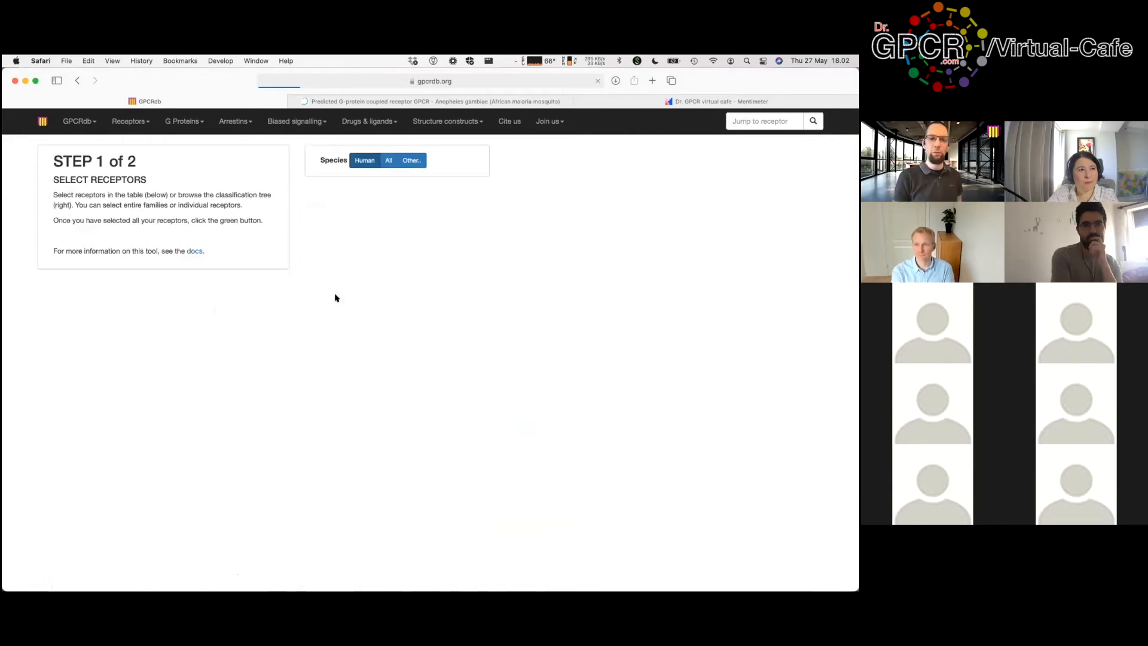
Step: Reopen the similarity matrix tool and select all Class A aminergic receptors
left_click(126, 121)
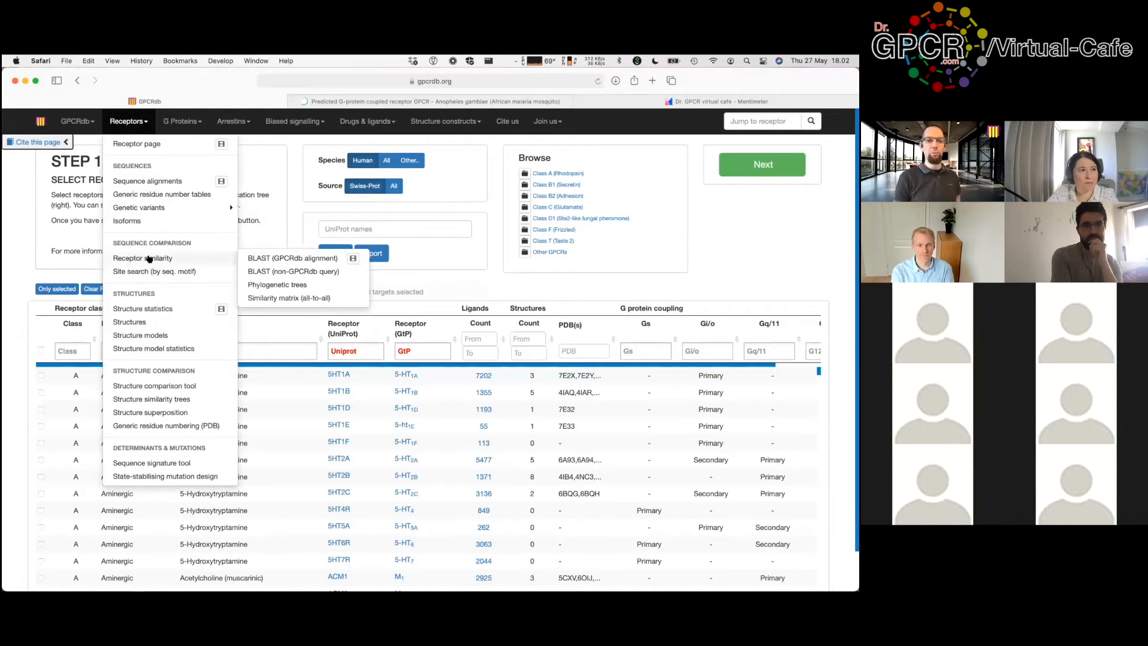
left_click(290, 298)
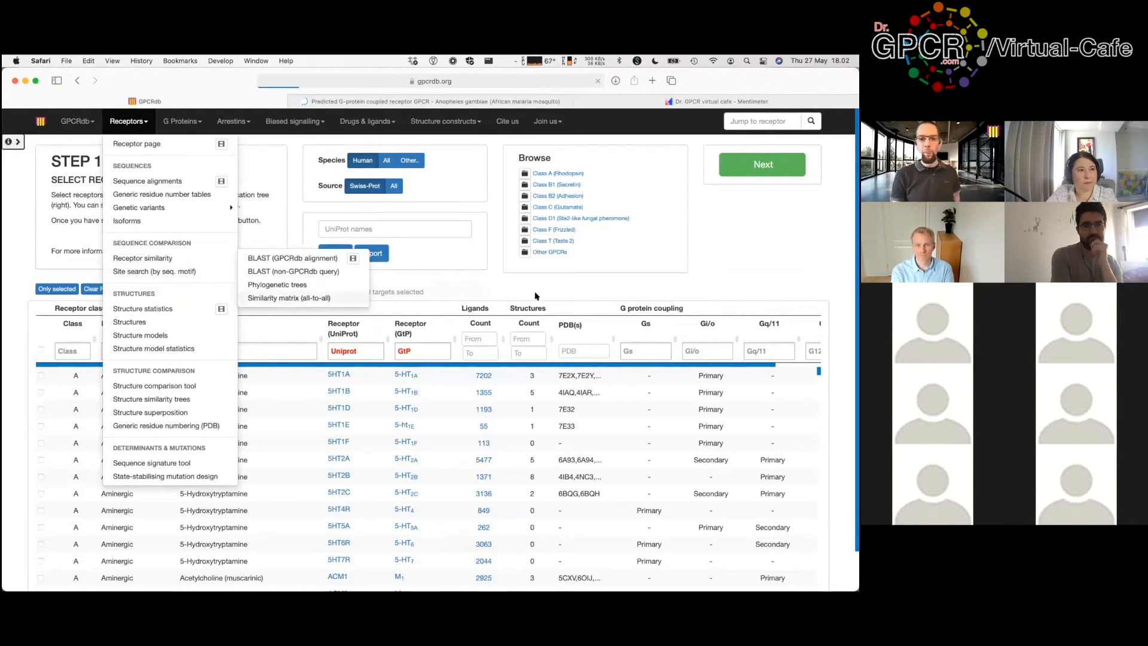
left_click(523, 174)
left_click(530, 185)
Step: Add the four opioid receptors for 40 targets and proceed to segment selection
left_click(532, 196)
scroll(595, 215, "down", 3)
scroll(596, 218, "down", 5)
left_click(576, 232)
scroll(235, 427, "down", 10)
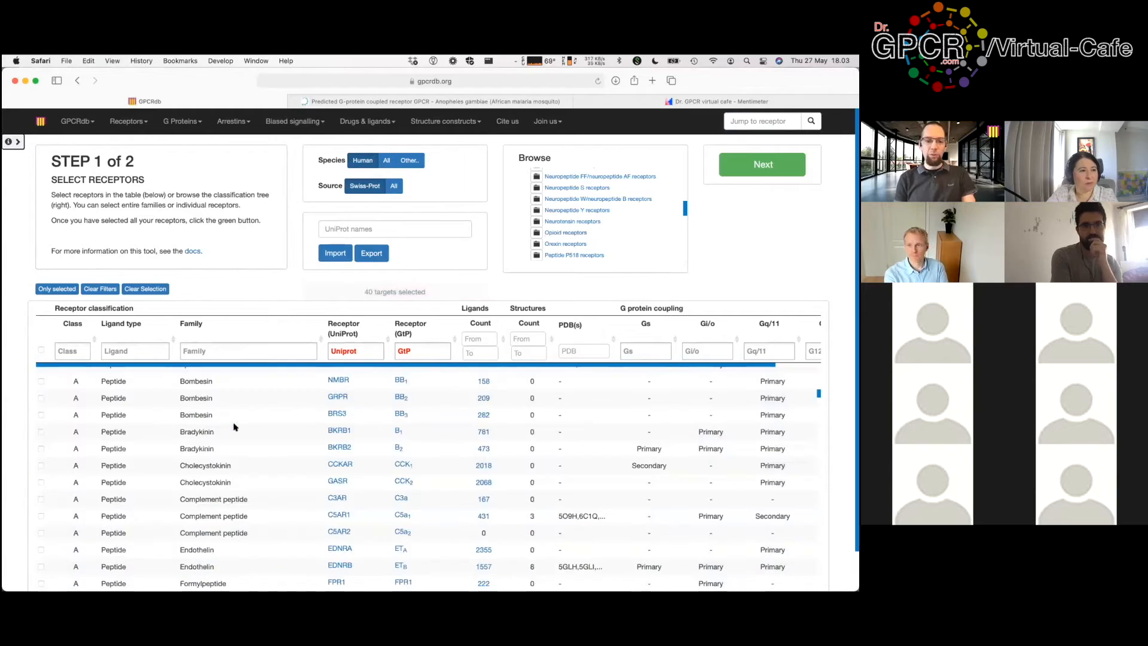
scroll(235, 427, "down", 15)
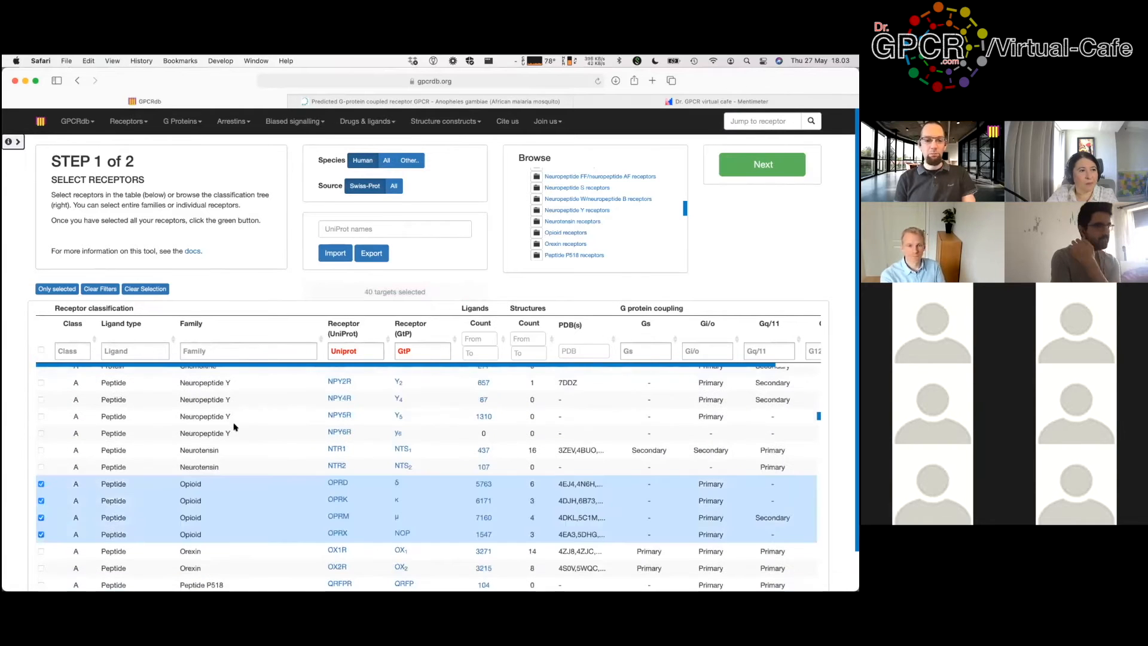
scroll(282, 511, "up", 1)
left_click(765, 165)
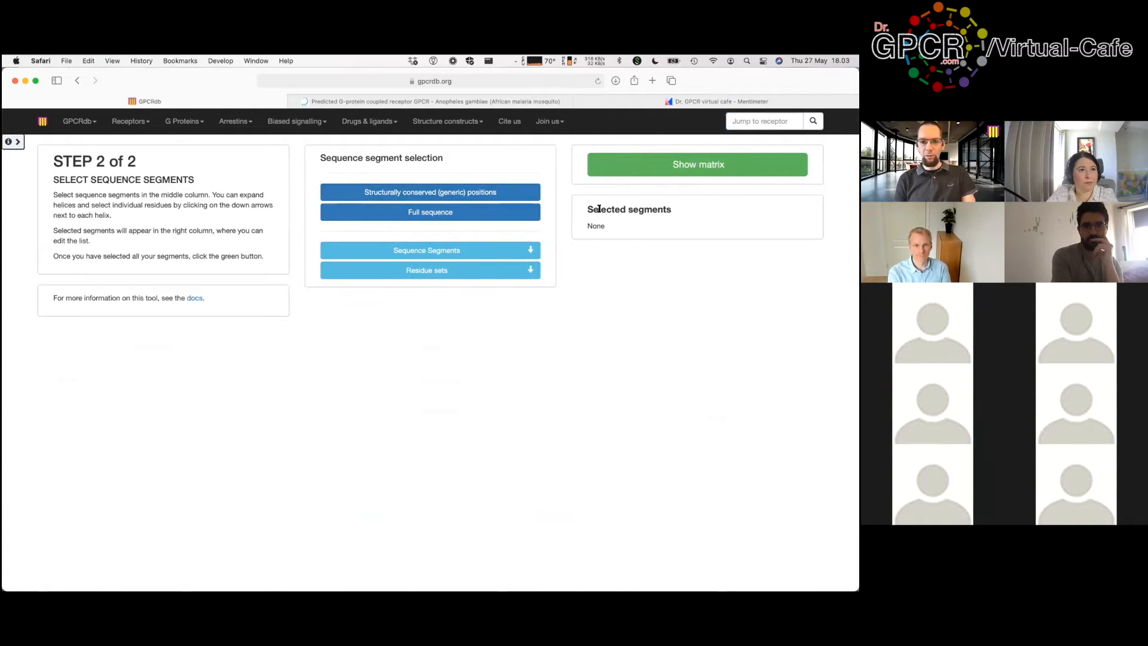
Step: Use the full sequence (TM1–H8) as segments and show the 40×40 matrix
left_click(468, 208)
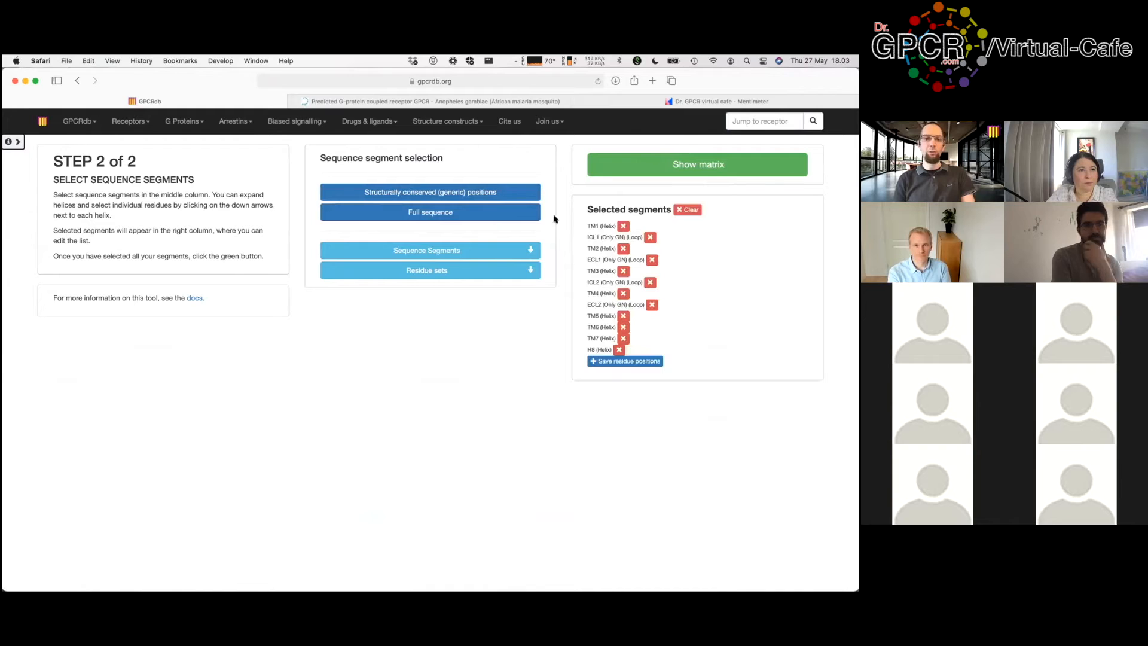
left_click(697, 166)
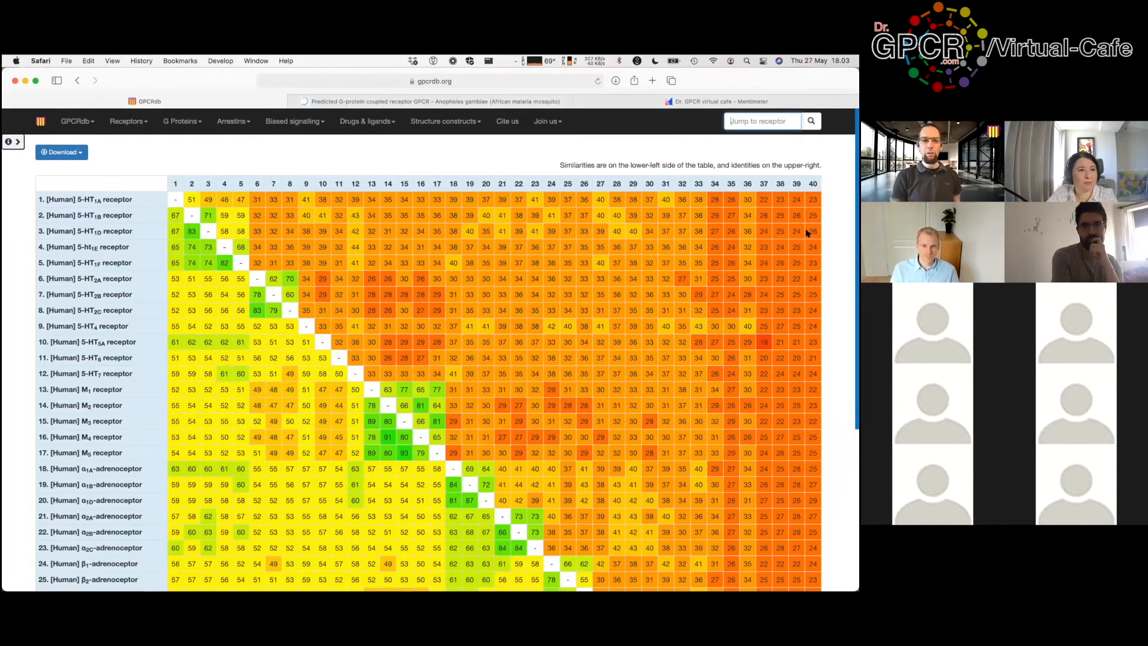
Step: Scroll down the similarity matrix to the opioid receptor rows
scroll(808, 233, "down", 2)
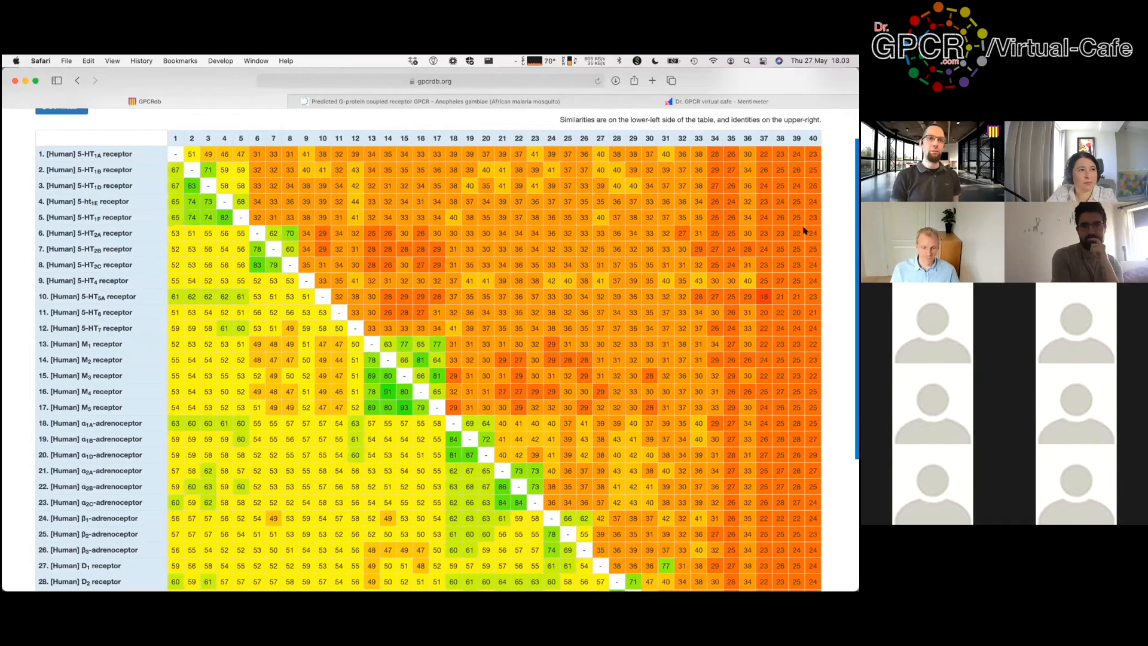
scroll(800, 228, "down", 8)
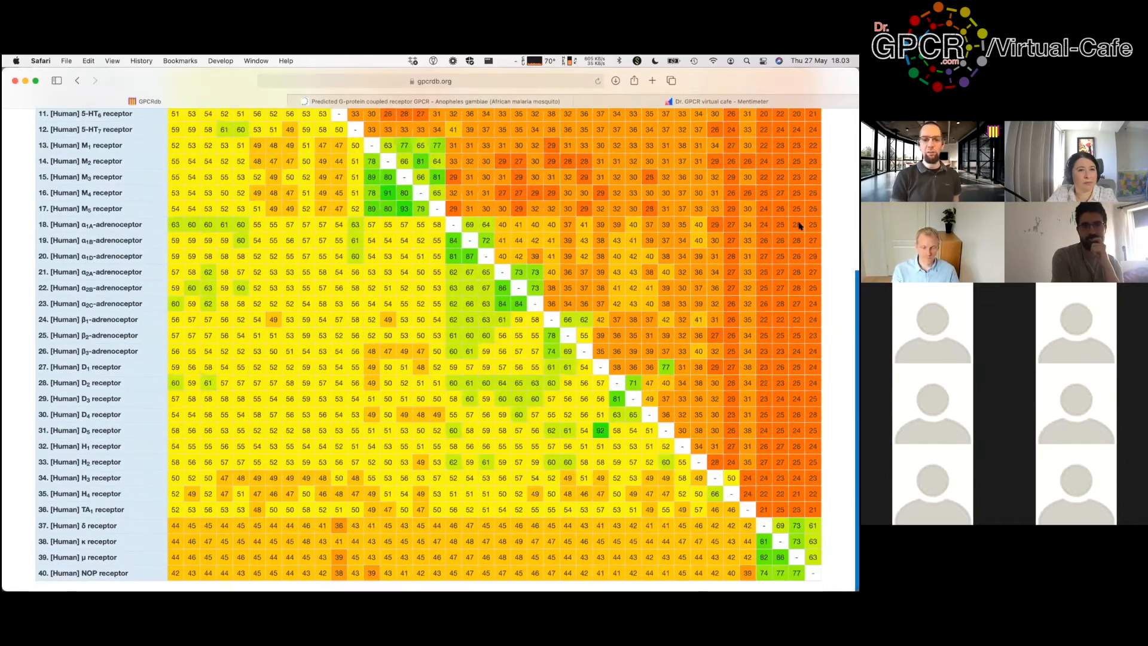
scroll(706, 193, "up", 1)
scroll(583, 169, "down", 1)
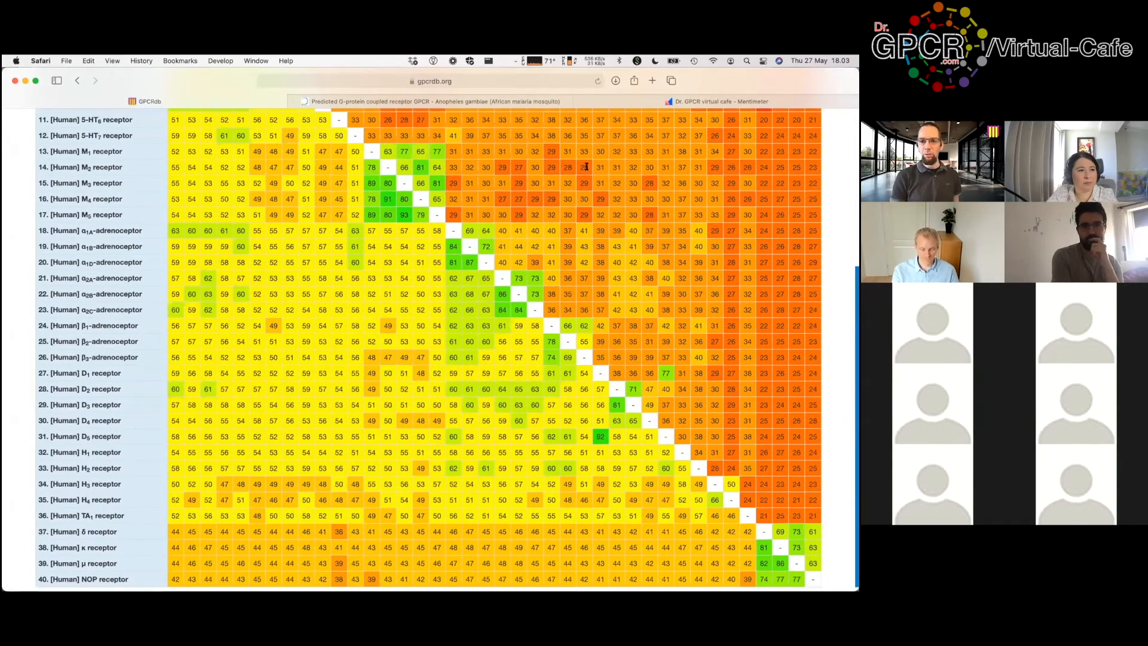
scroll(567, 163, "up", 10)
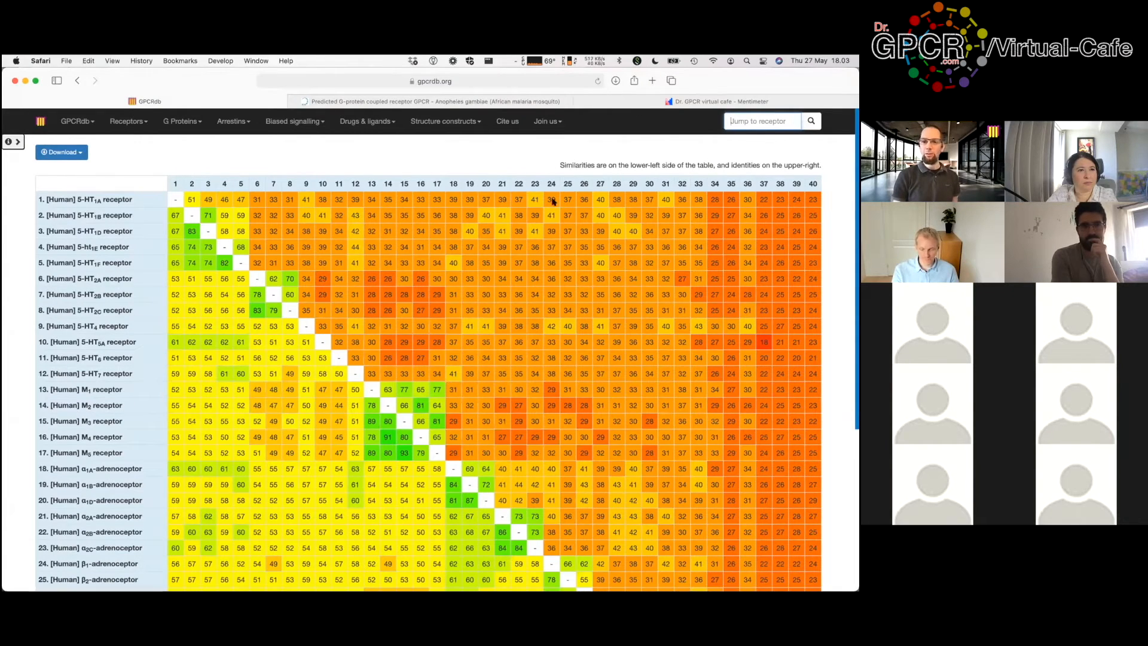
scroll(694, 307, "down", 5)
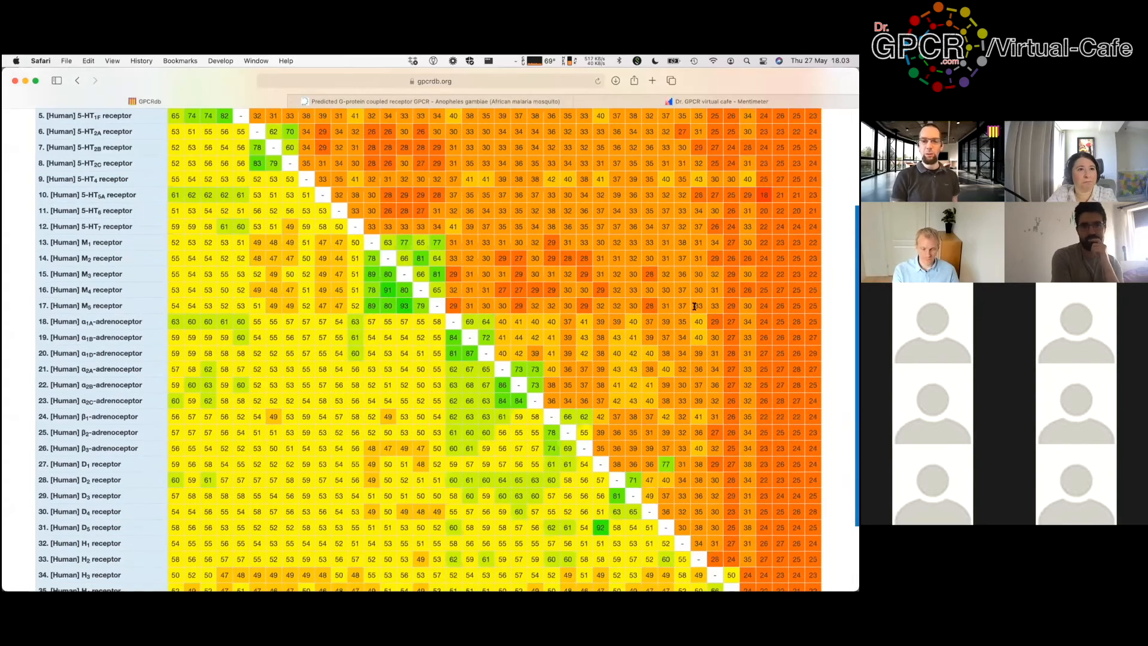
scroll(694, 307, "up", 4)
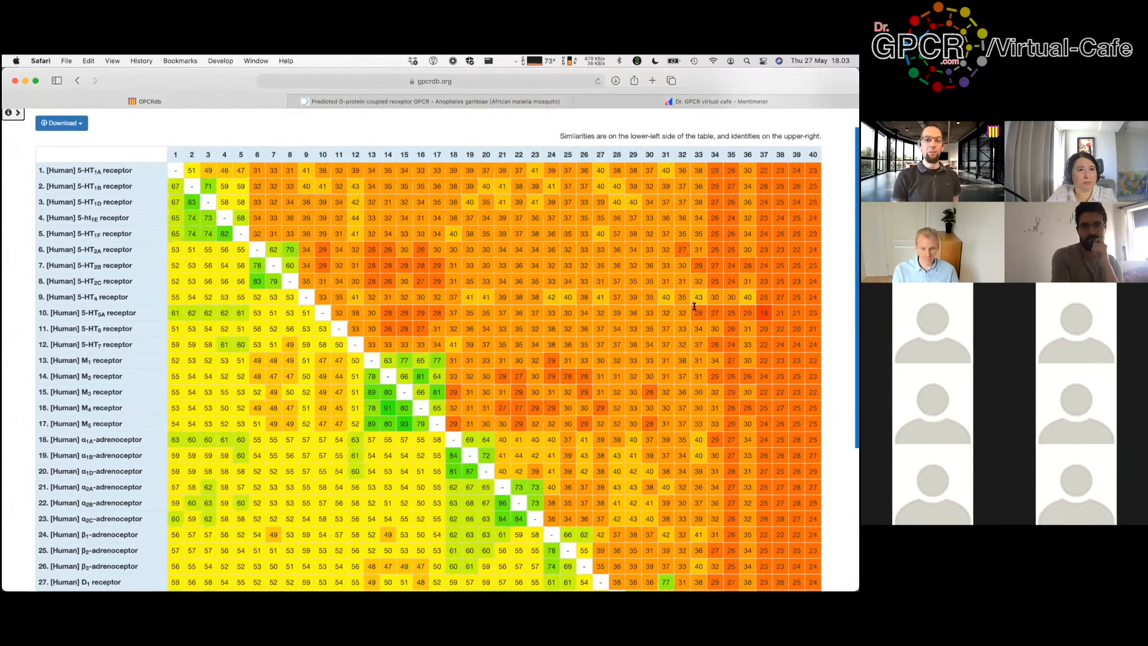
scroll(598, 311, "down", 1)
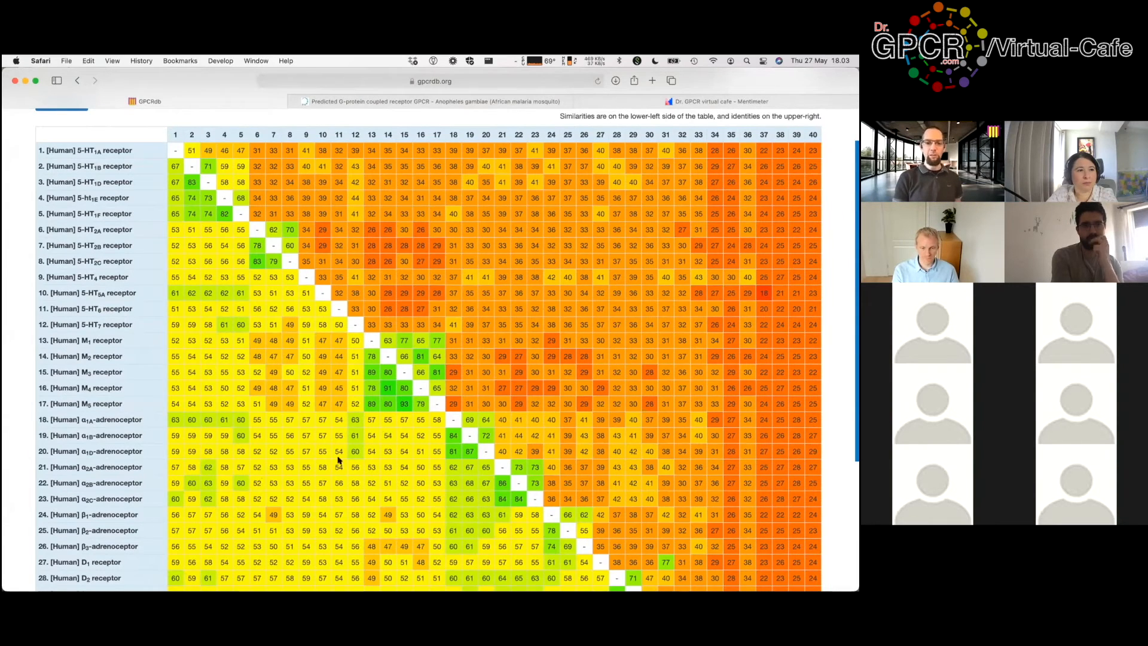
scroll(326, 420, "down", 1)
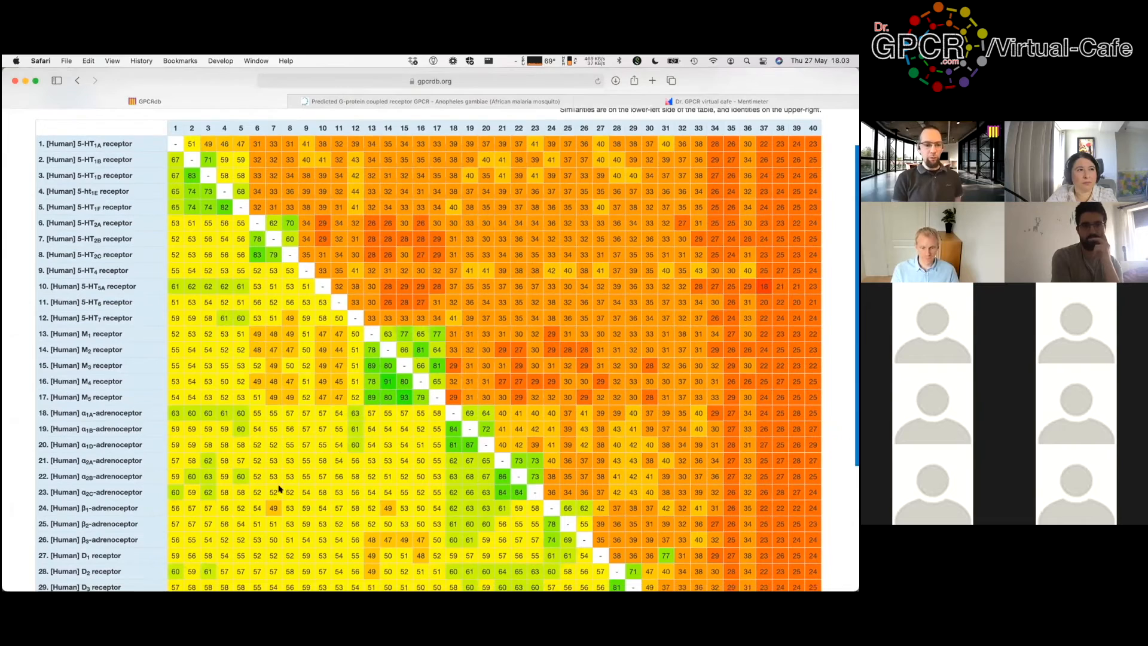
scroll(174, 544, "down", 5)
scroll(113, 513, "down", 2)
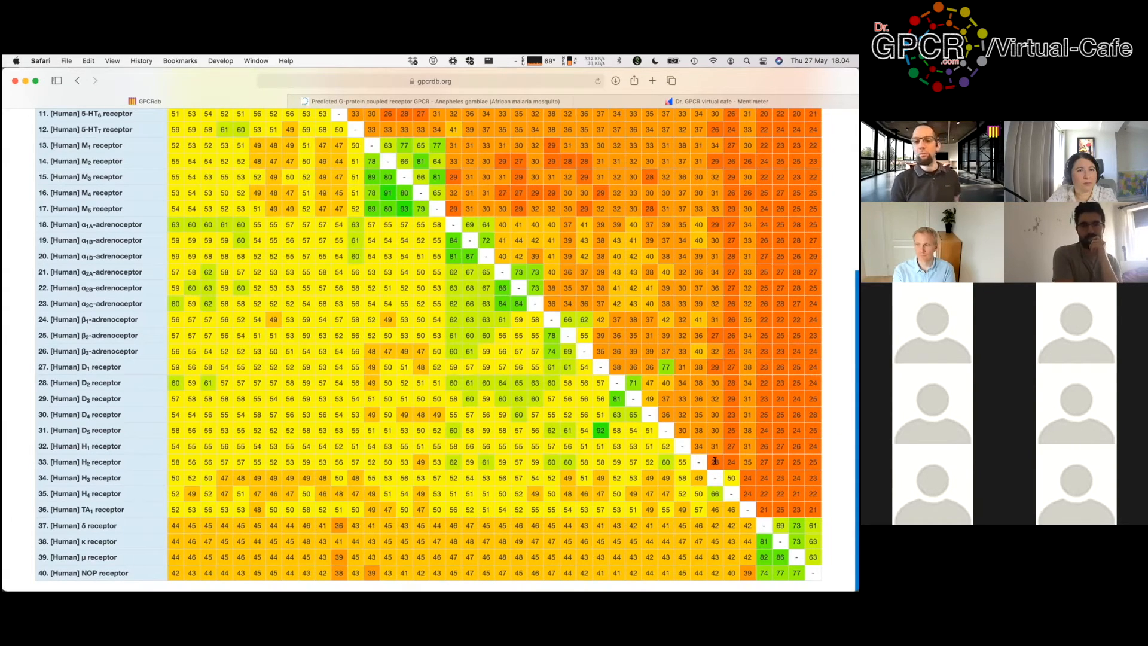
Step: Scroll back to the top and show the Receptors menu's Receptor similarity submenu
scroll(428, 462, "up", 3)
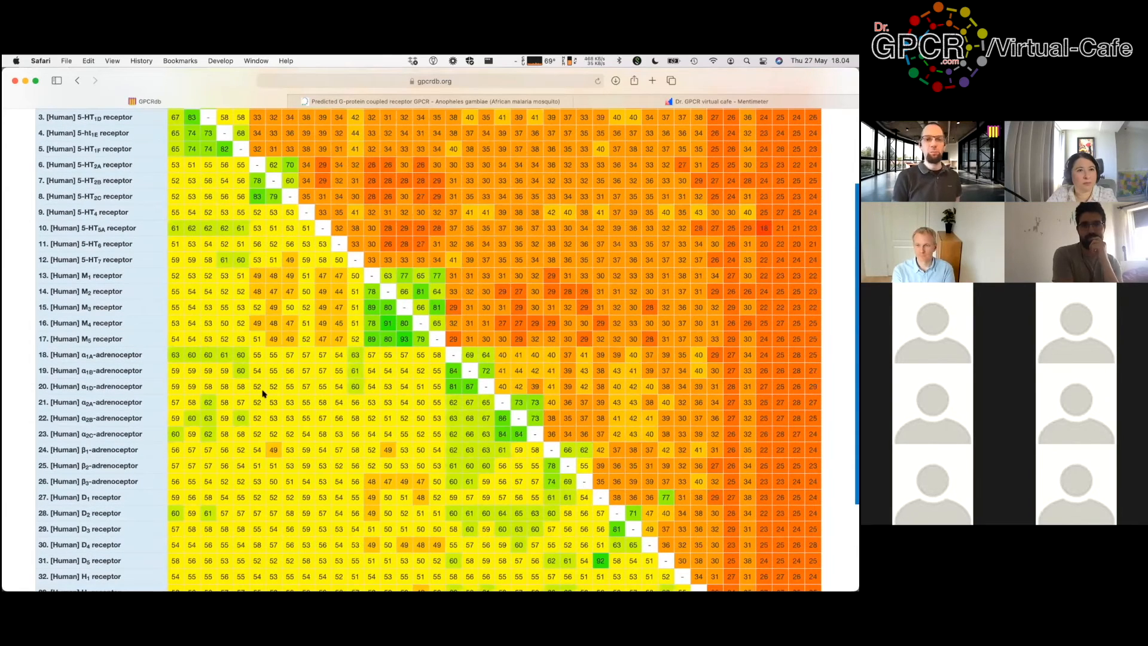
scroll(173, 195, "up", 1)
scroll(121, 124, "up", 3)
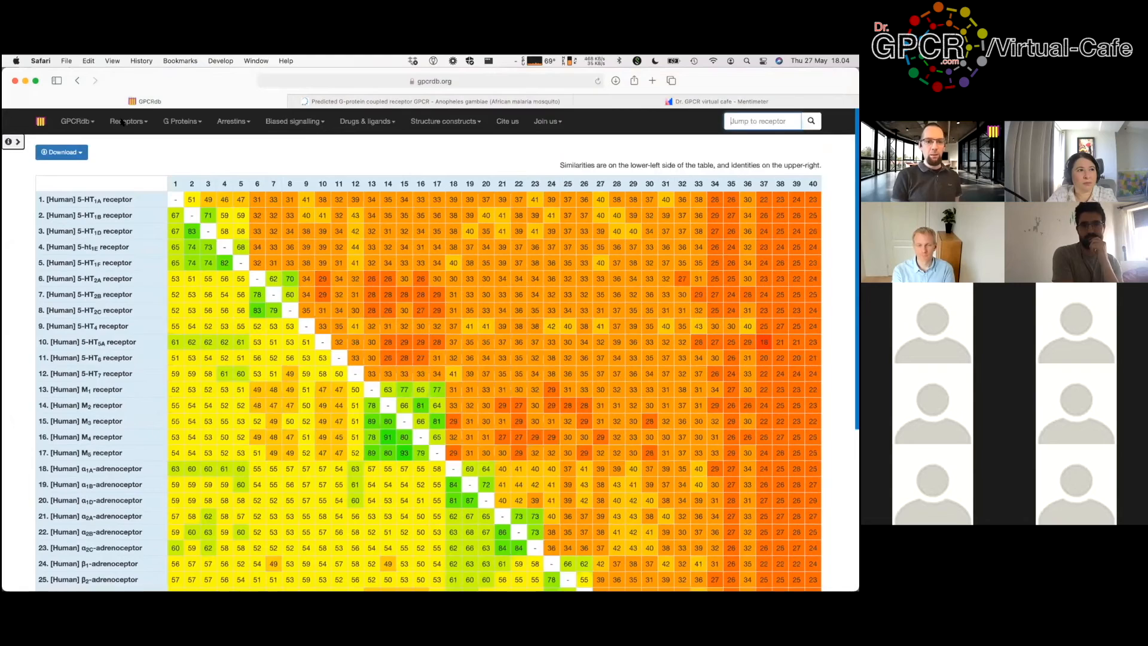
left_click(121, 122)
mouse_move(158, 258)
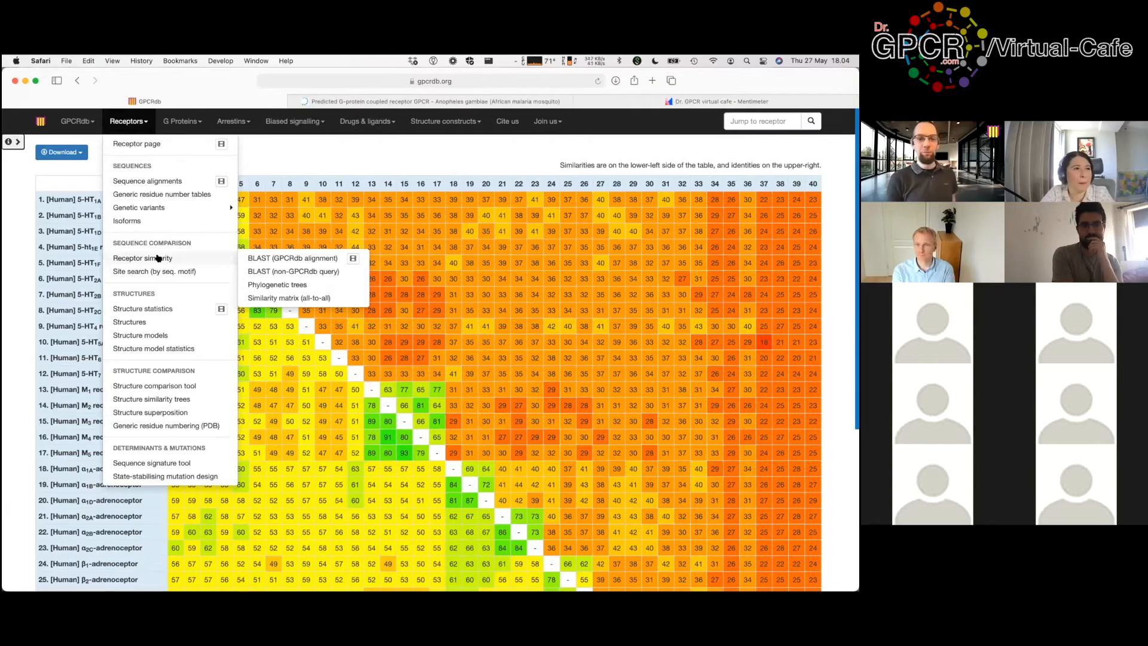
Step: In Receptor similarity, search 'oprm', pick µ receptor [Human] as reference, and continue
left_click(295, 258)
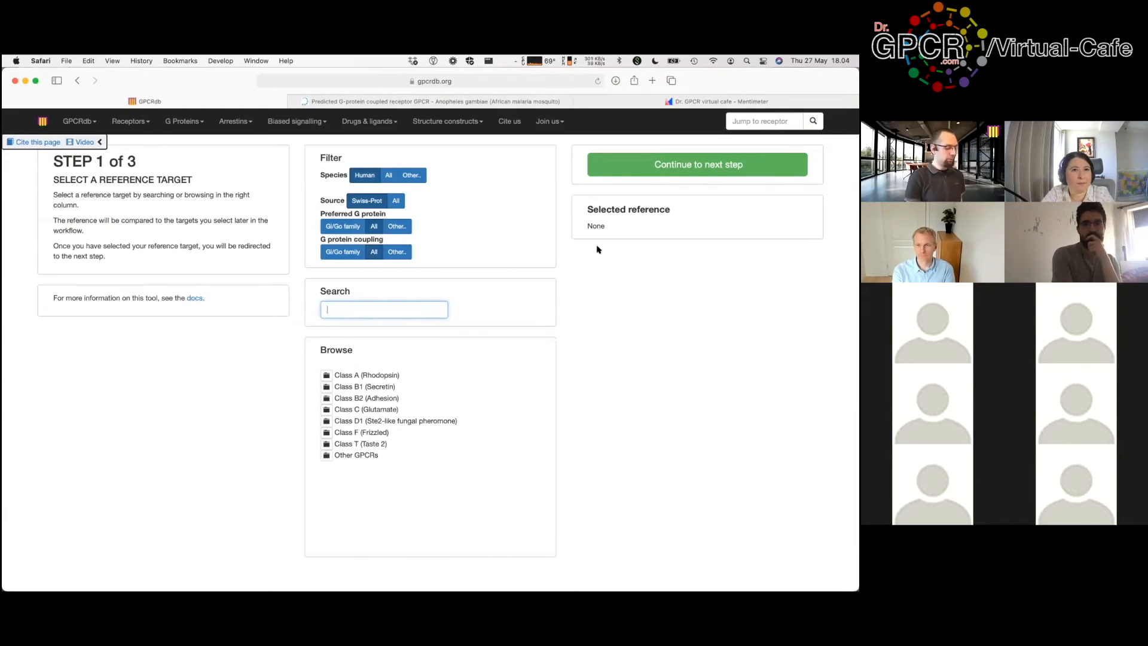
type("oprm")
left_click(369, 340)
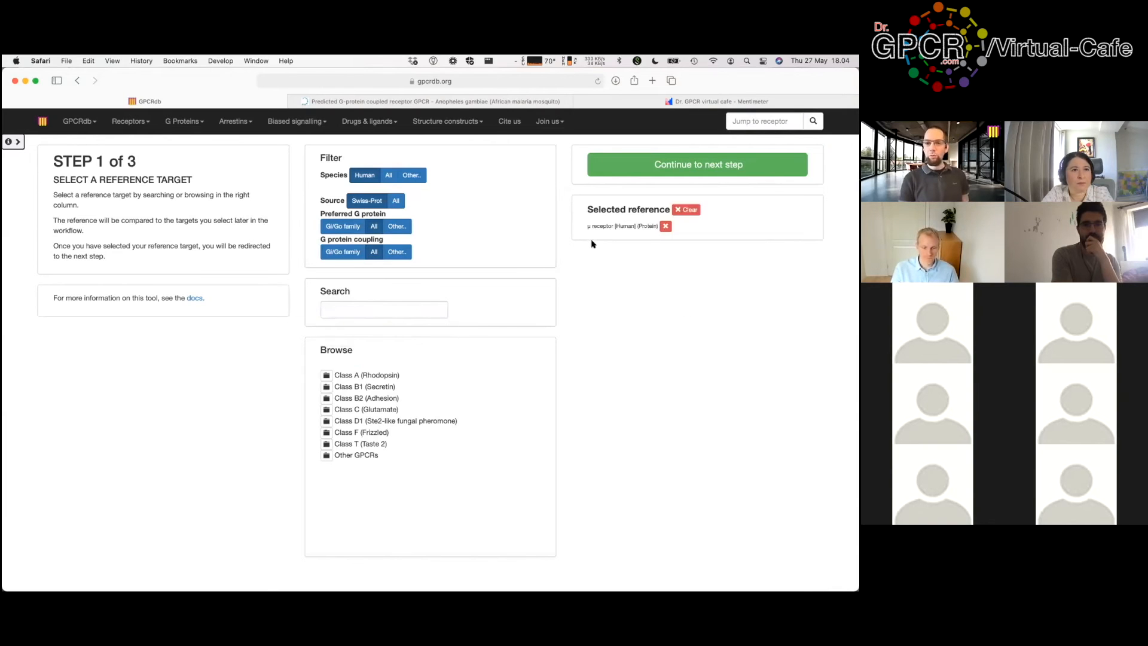
left_click(666, 173)
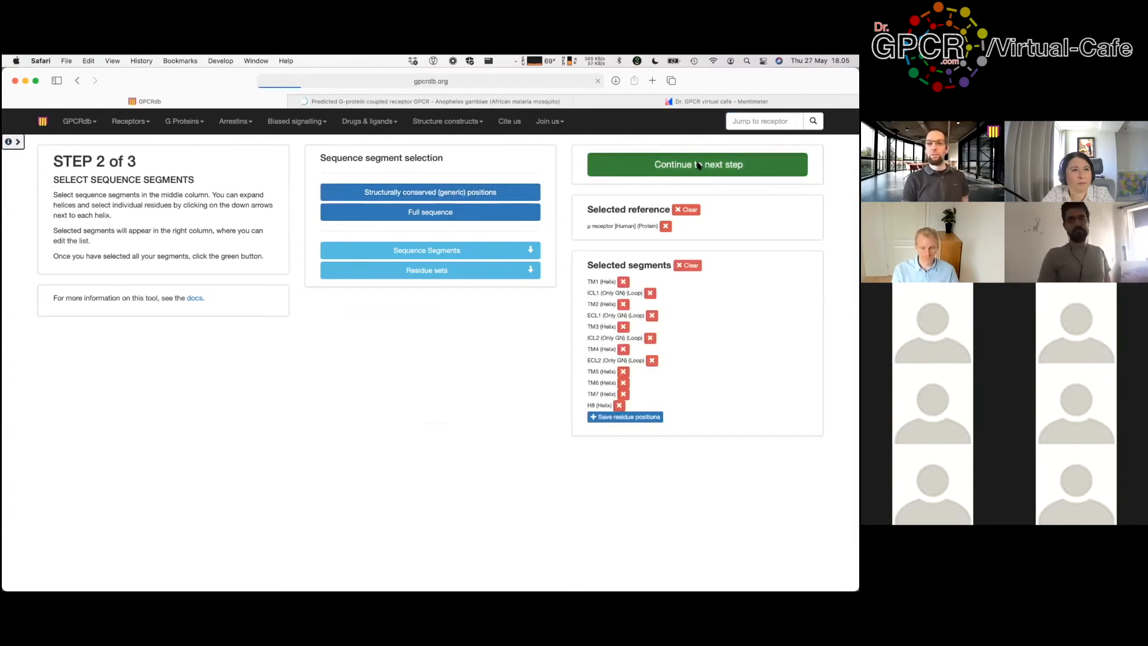
Step: Select all 36 Class A aminergic receptors as targets and run the μ similarity alignment
left_click(697, 163)
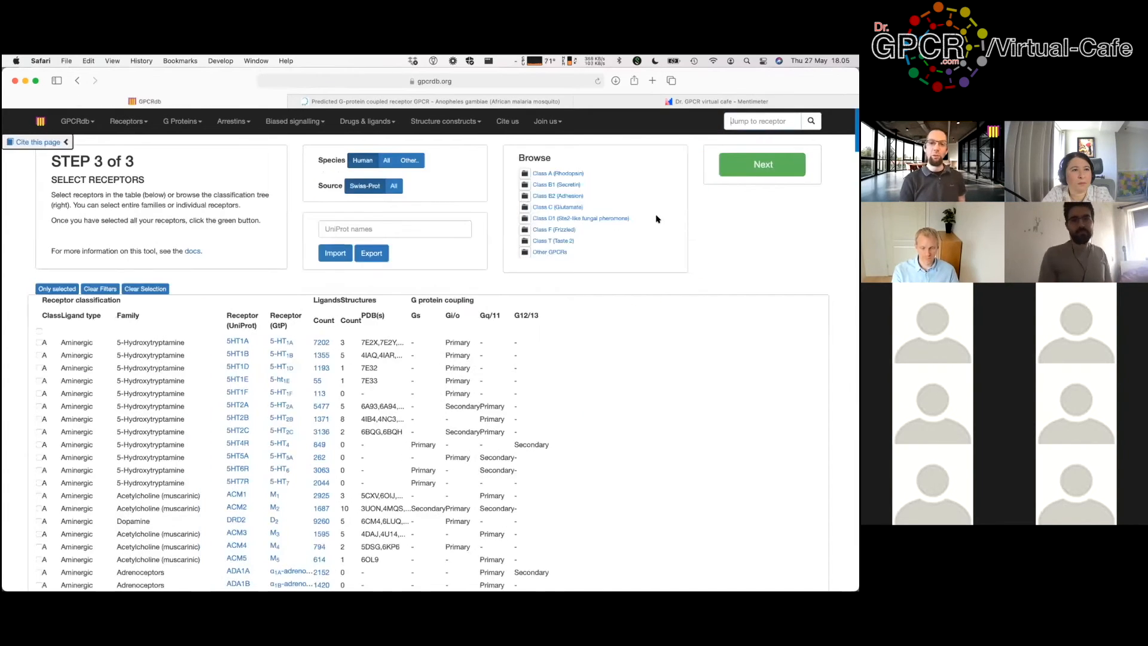
left_click(524, 172)
left_click(547, 185)
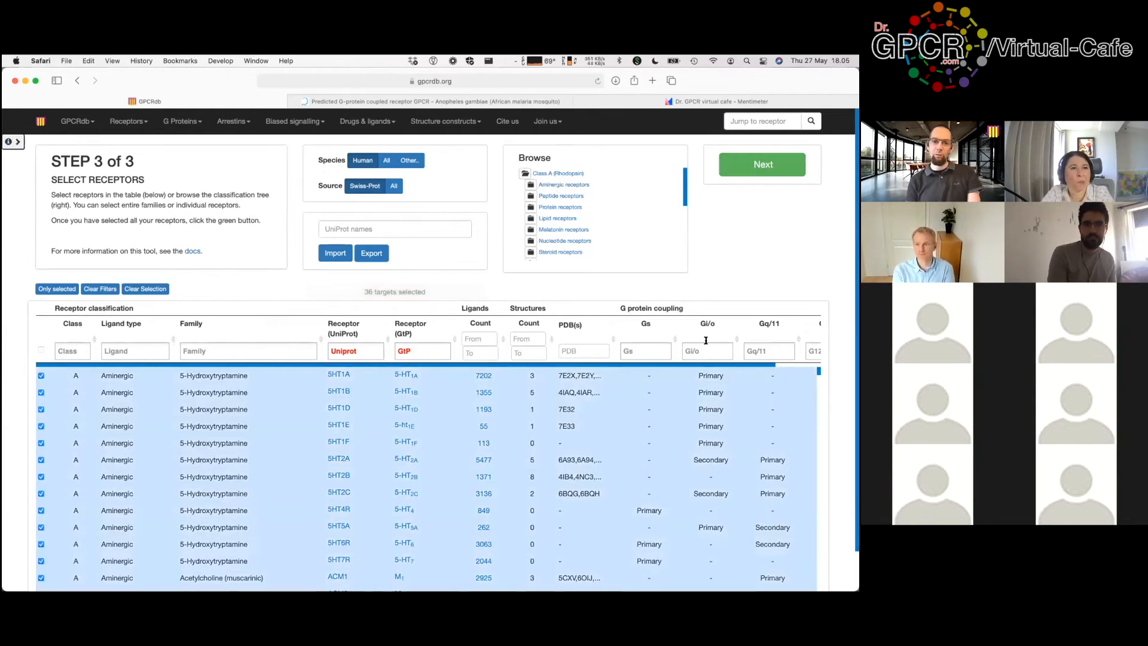
scroll(794, 319, "down", 1)
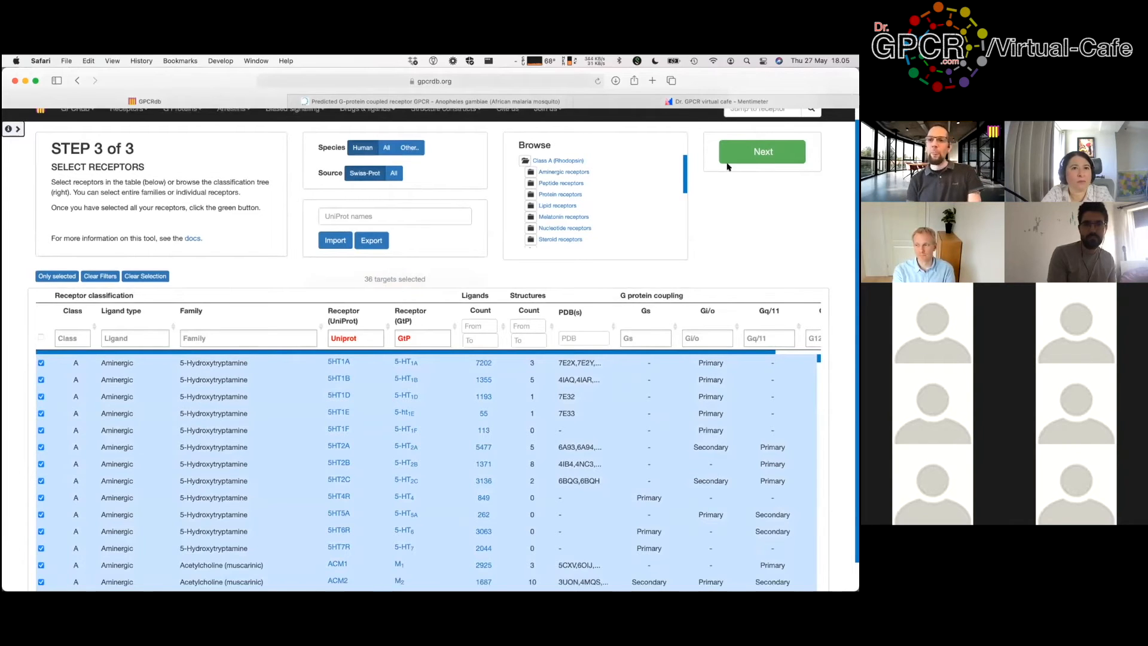
left_click(765, 154)
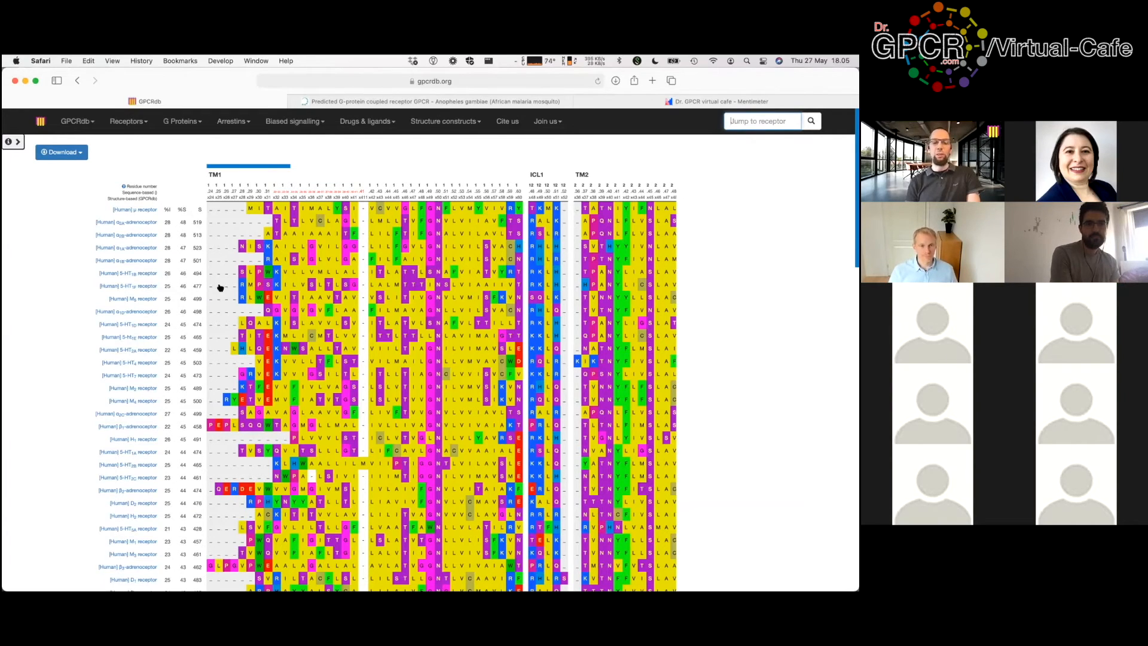
Step: Scroll through the aminergic receptors' identity and similarity percentages against μ
scroll(220, 286, "down", 5)
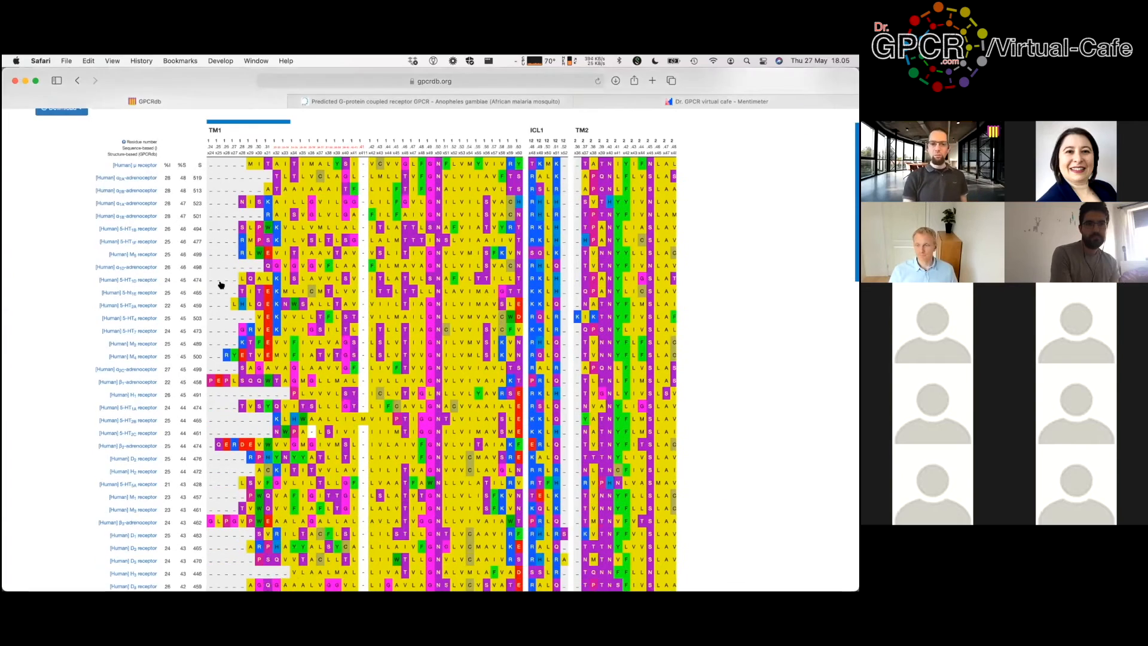
scroll(221, 283, "up", 6)
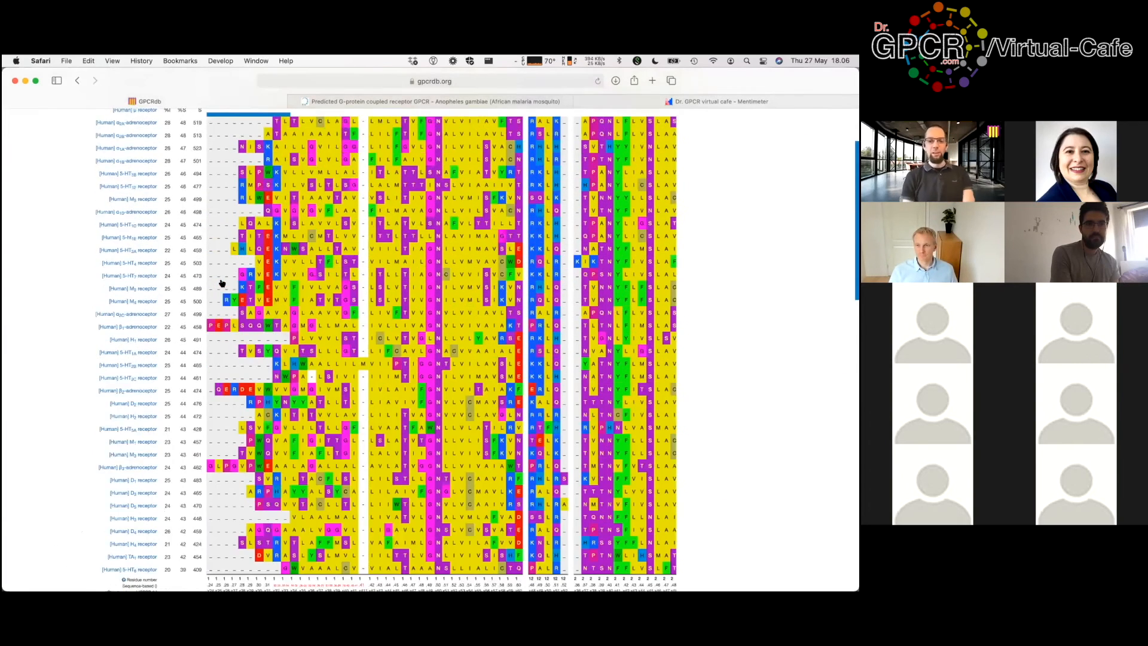
scroll(367, 248, "down", 4)
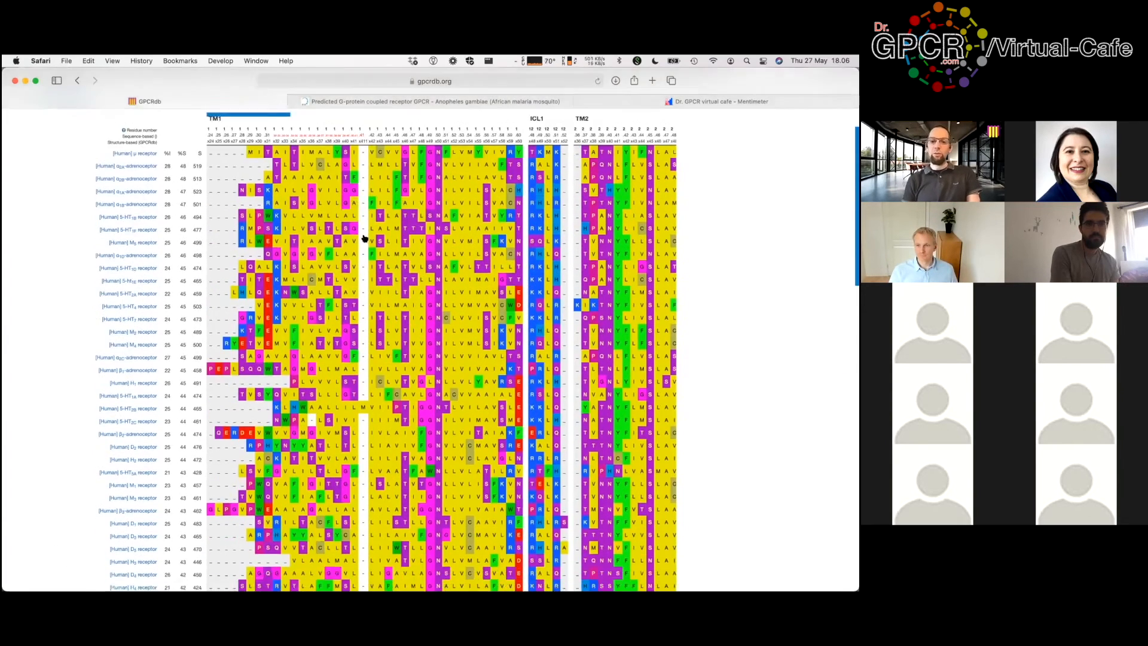
scroll(365, 238, "down", 1)
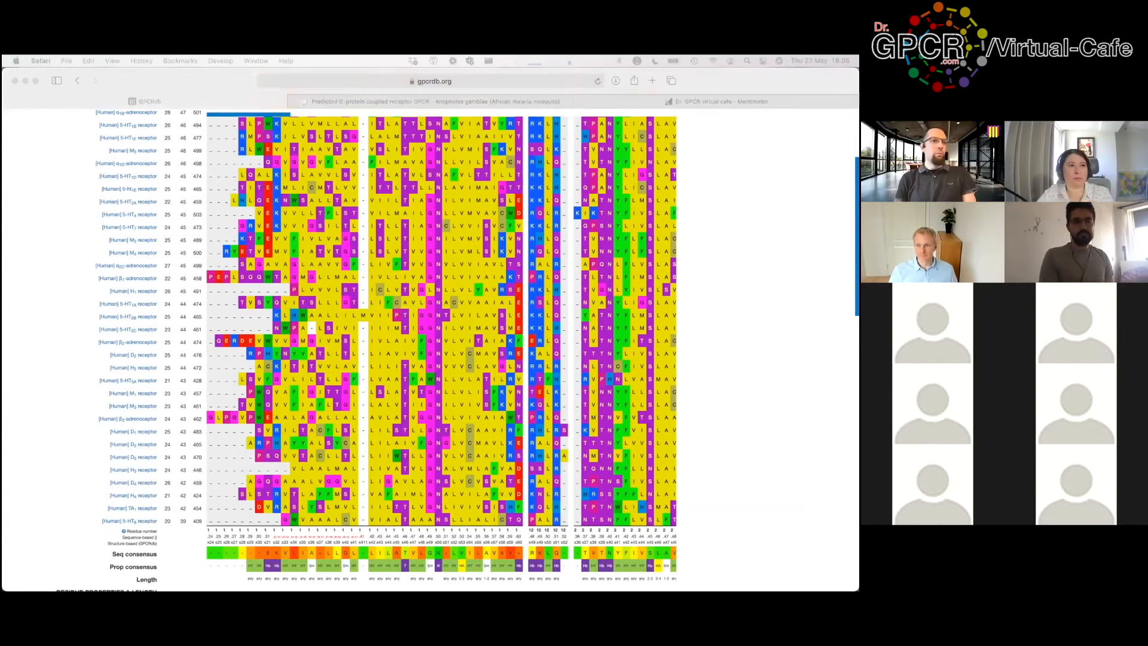
Step: Show the Receptor similarity submenu listing BLAST, phylogenetic trees and the similarity matrix
left_click(56, 345)
scroll(133, 364, "up", 3)
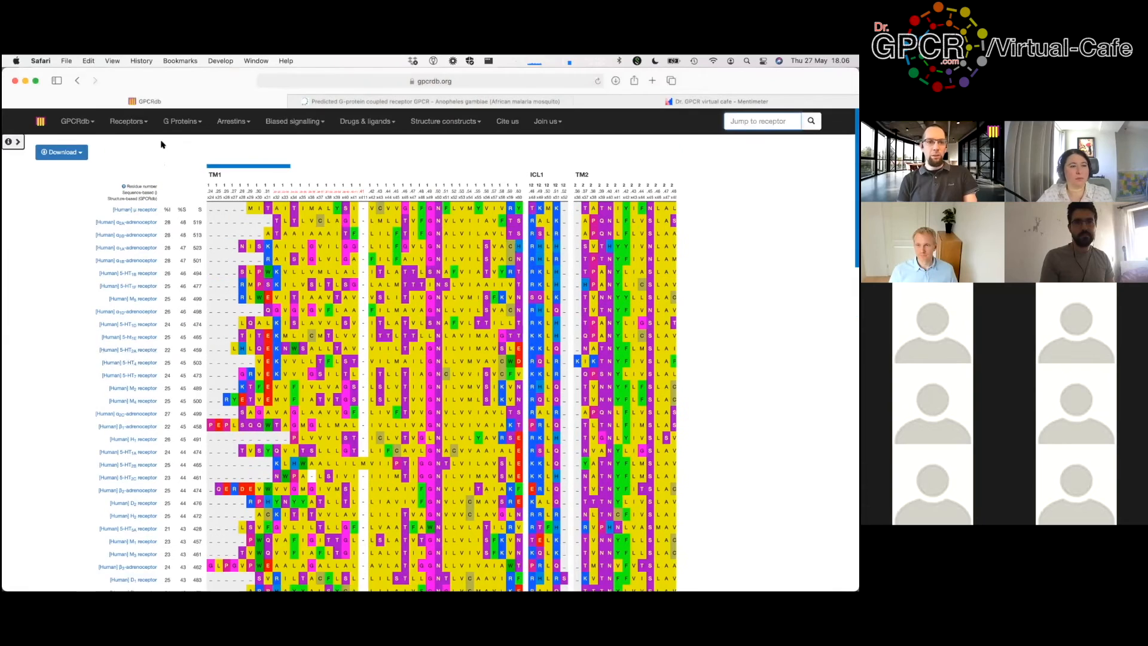
left_click(139, 119)
mouse_move(138, 256)
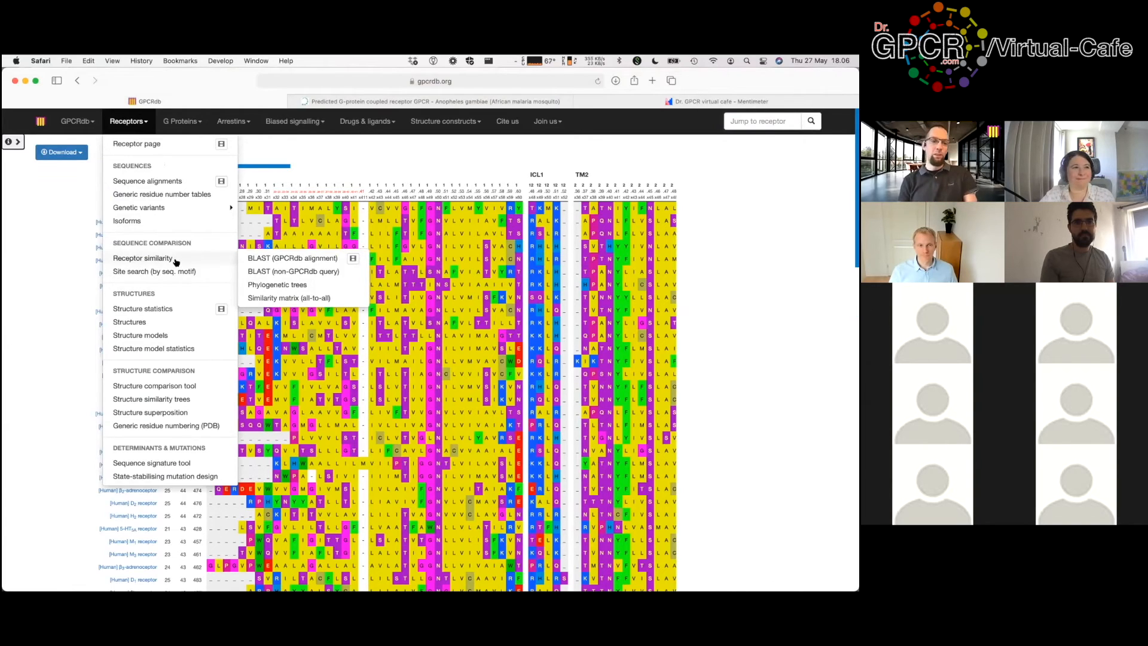
Step: Open the BLAST (non-GPCRdb query) page, then switch to the mosquito GPCR's UniProt tab
left_click(283, 273)
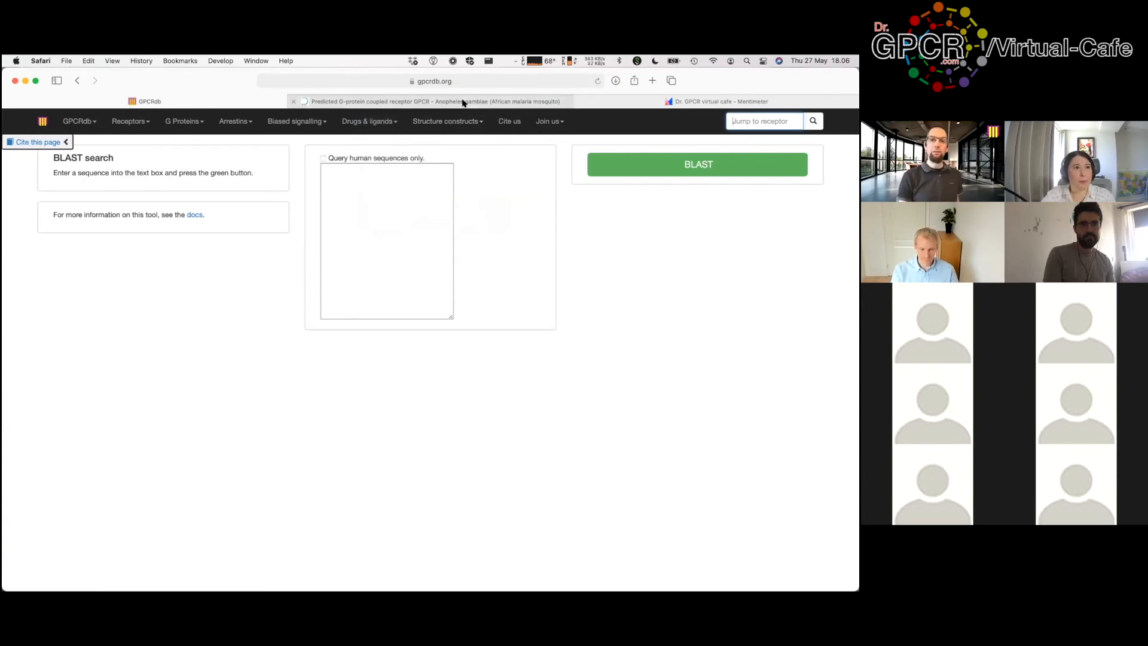
mouse_move(463, 103)
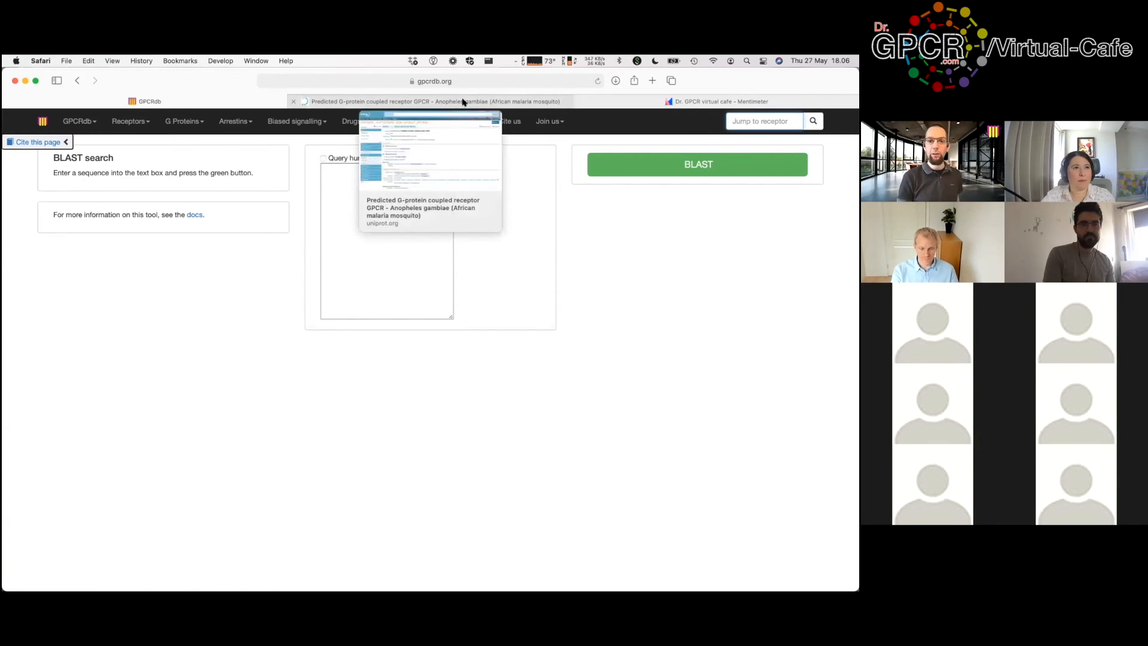
left_click(463, 103)
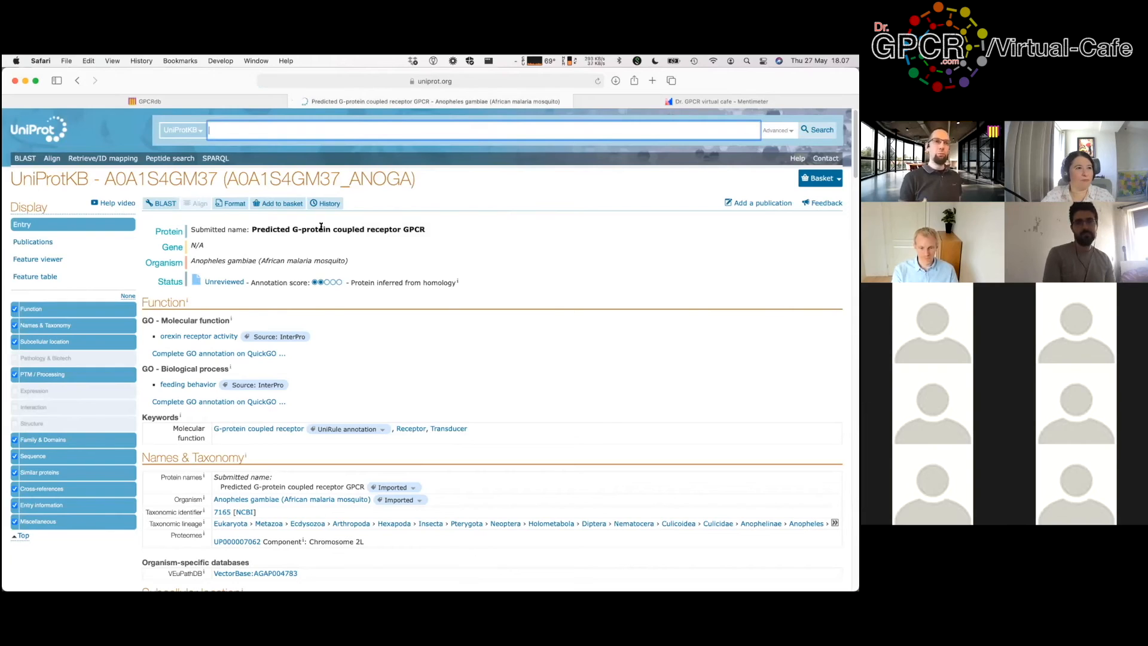
Step: Show the mosquito entry as canonical FASTA, select the whole sequence, and return to GPCRdb
left_click(232, 203)
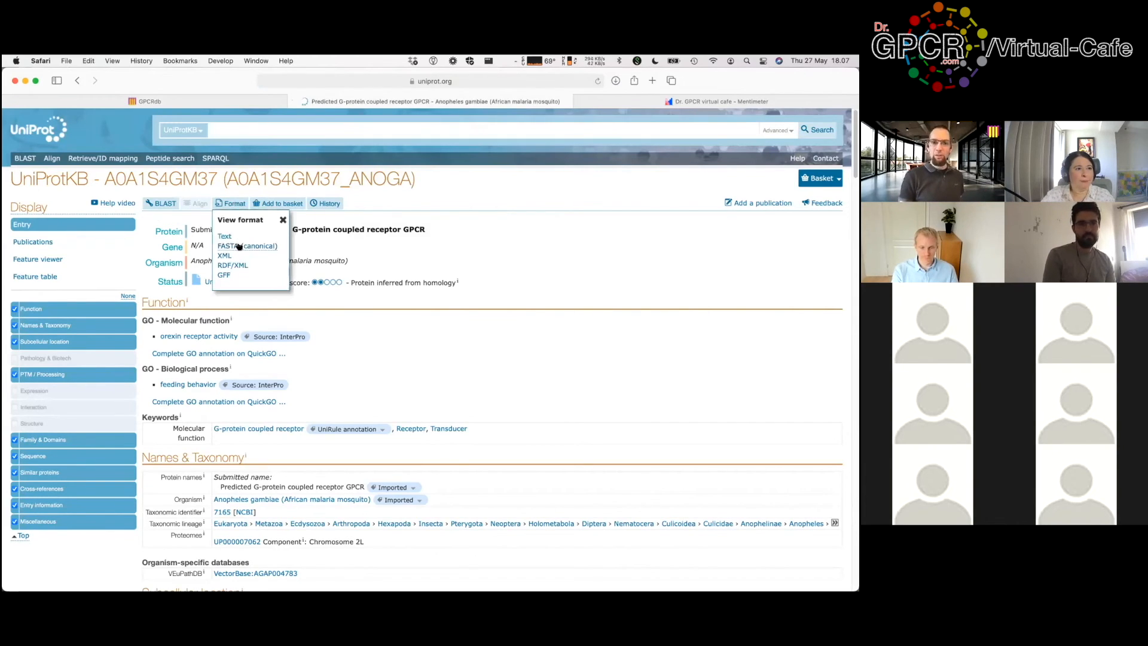
left_click(239, 246)
key("super+a")
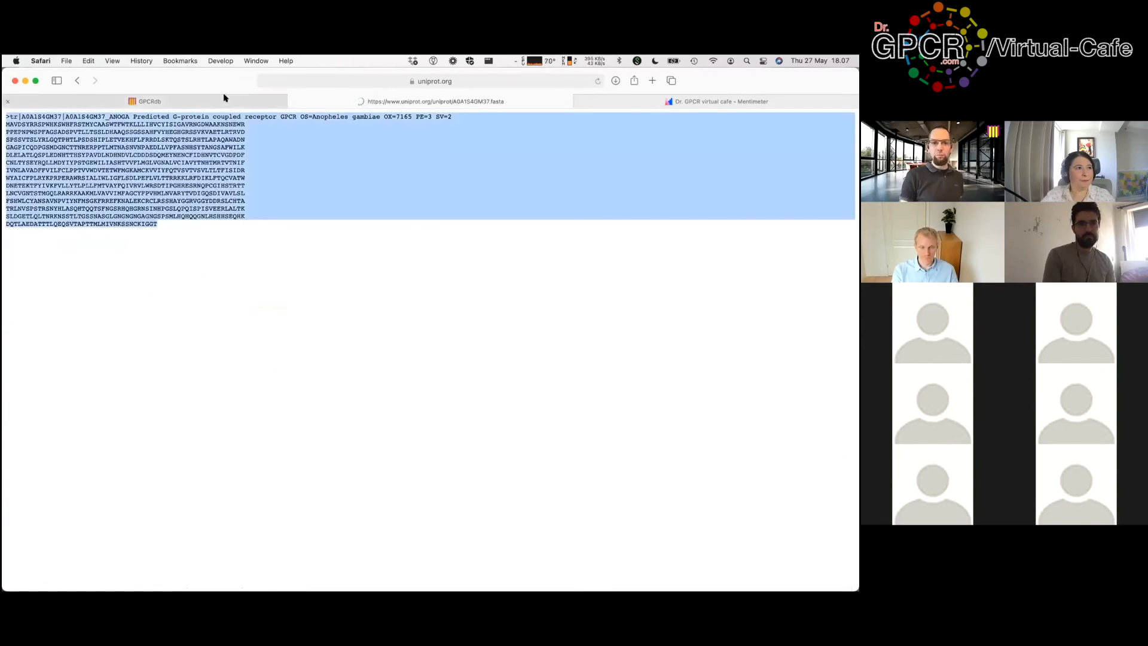
left_click(163, 102)
Step: Paste the mosquito FASTA sequence into the query box and run BLAST
left_click(394, 208)
key("super+v")
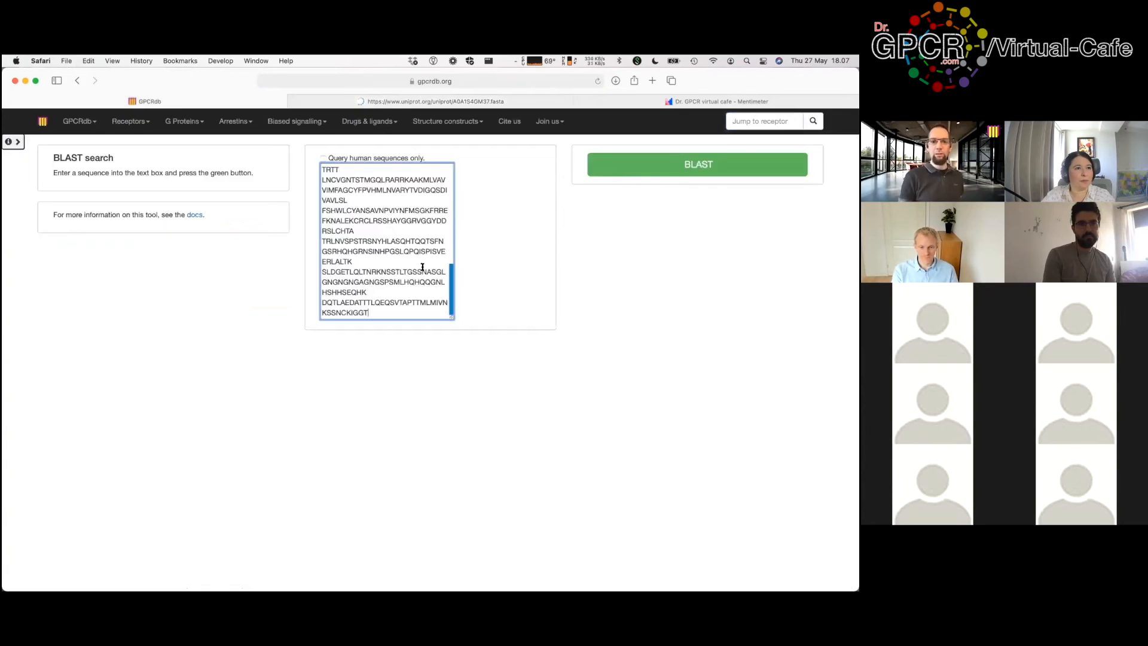
scroll(422, 267, "up", 10)
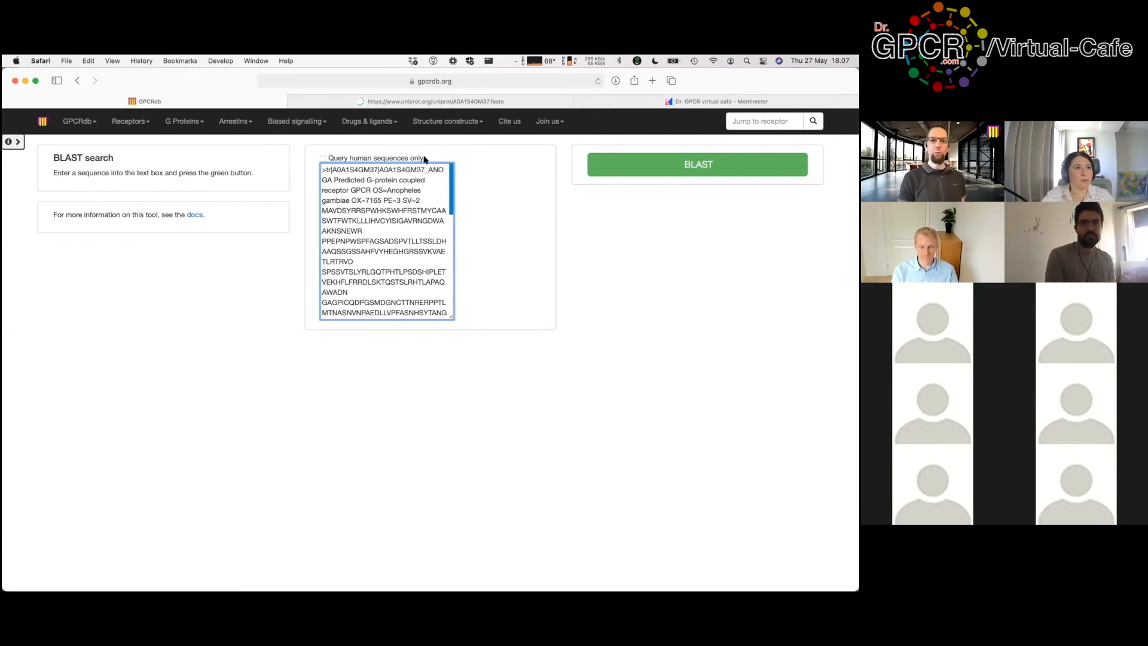
left_click(623, 285)
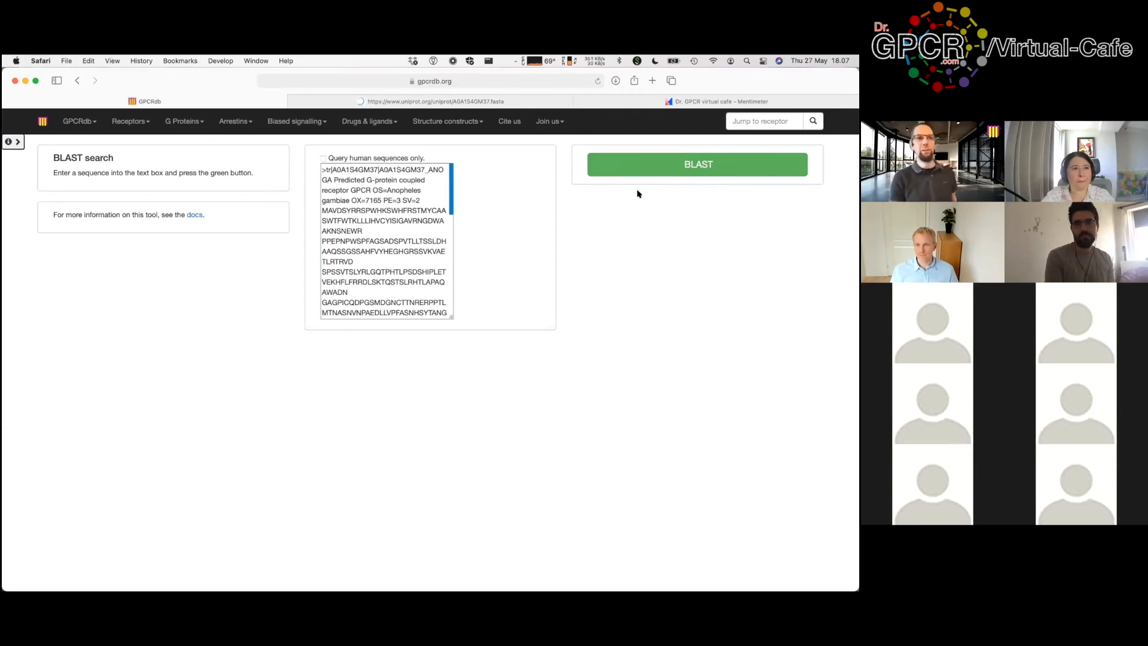
left_click(649, 171)
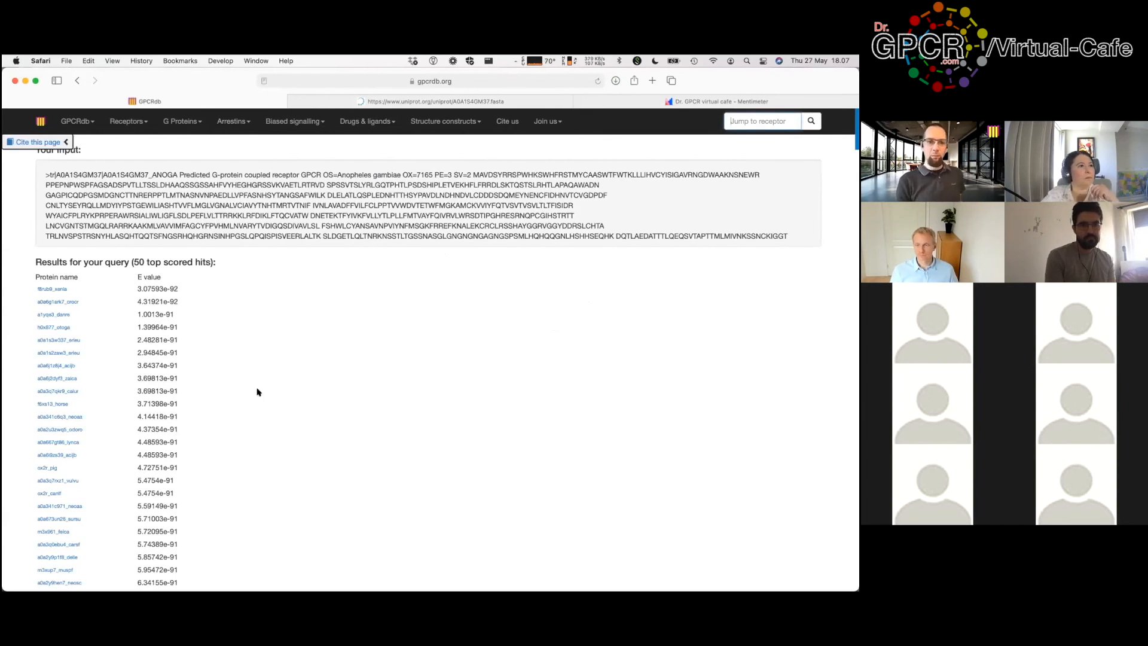
Step: Scroll through the 50 BLAST hits and their alignments
scroll(241, 251, "down", 2)
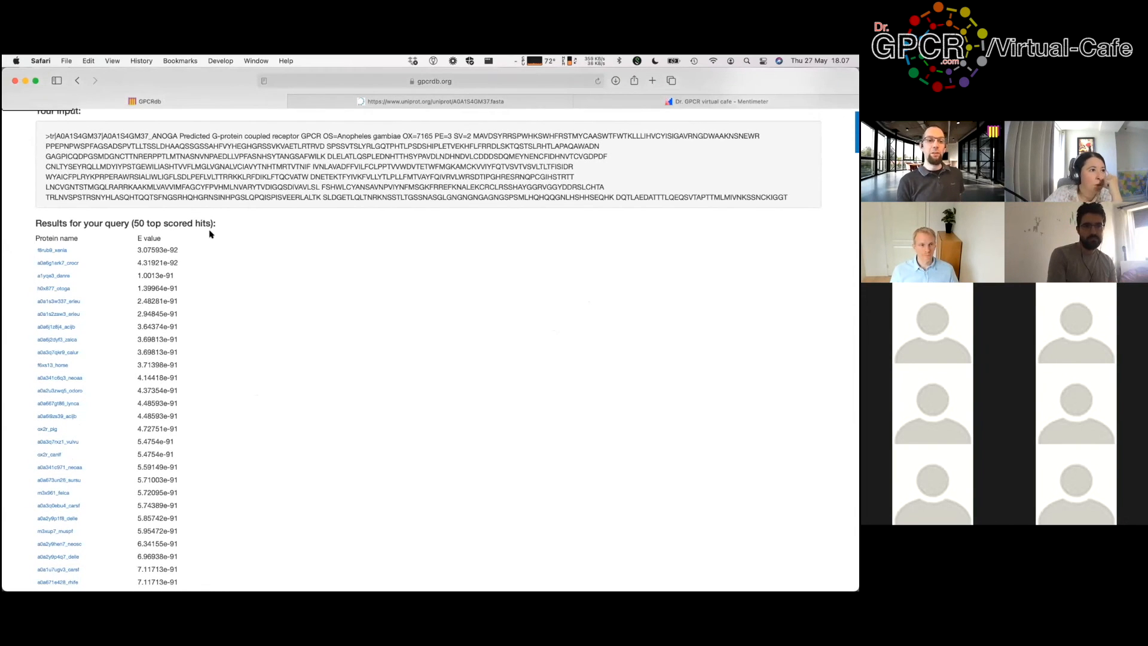
scroll(209, 233, "down", 3)
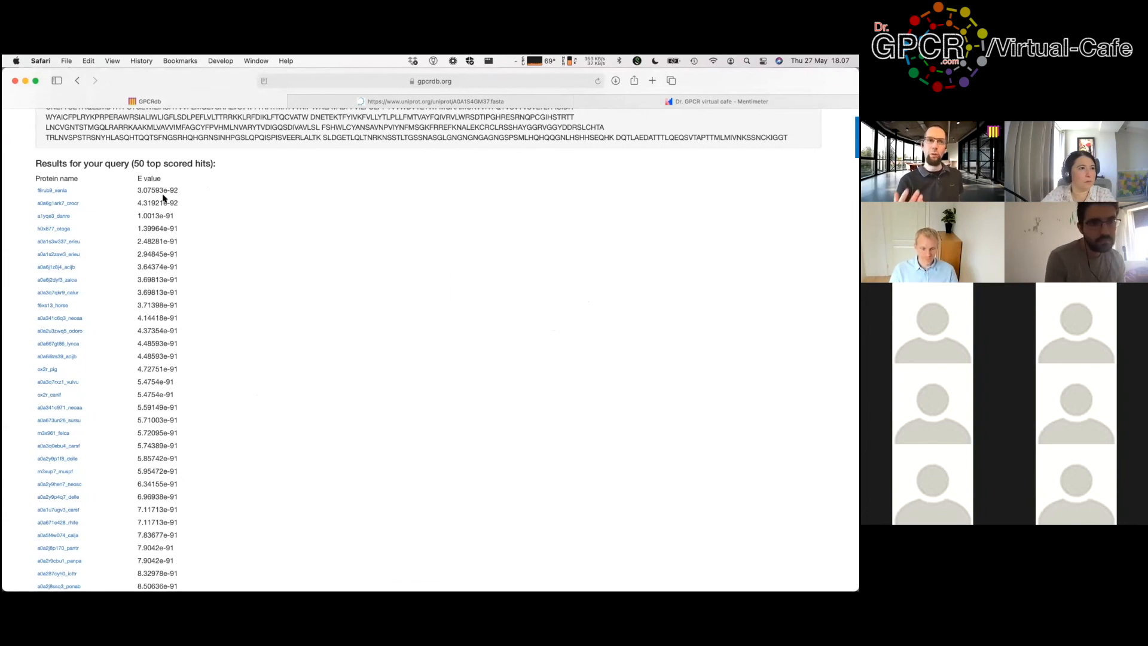
scroll(305, 260, "down", 10)
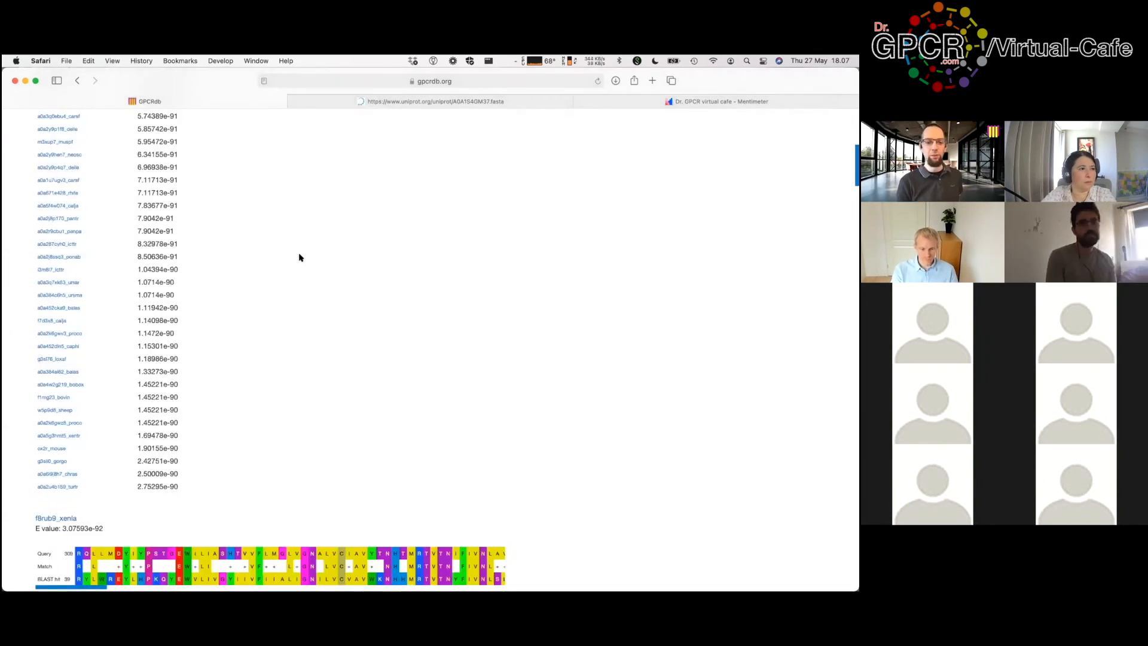
scroll(299, 257, "down", 4)
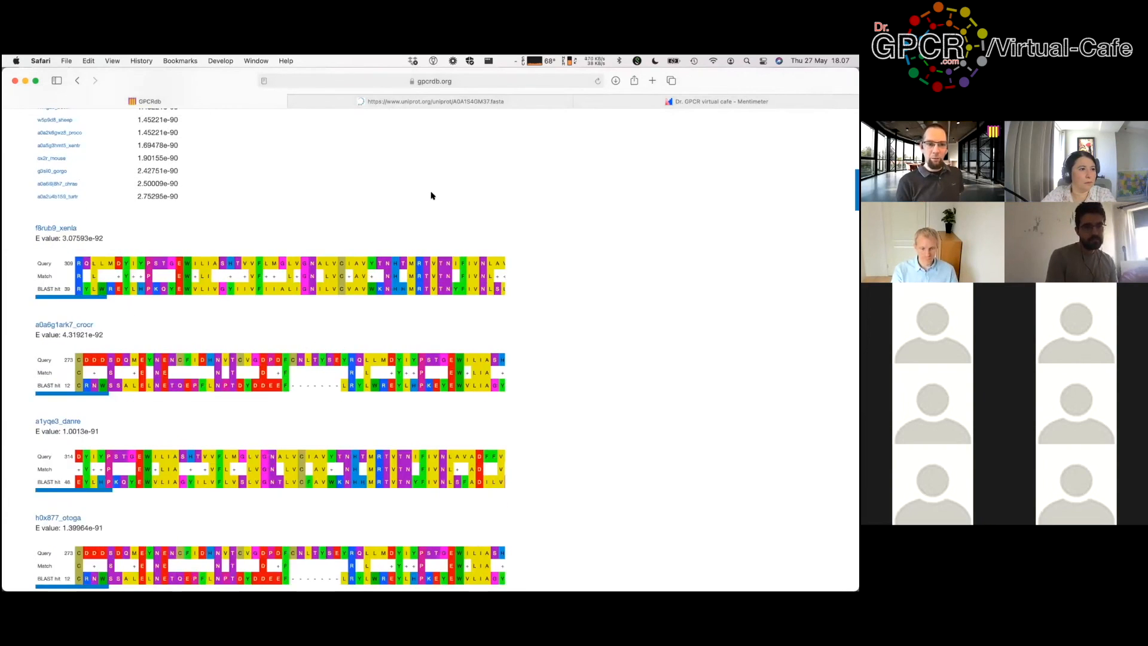
scroll(432, 196, "up", 1)
scroll(431, 193, "down", 3)
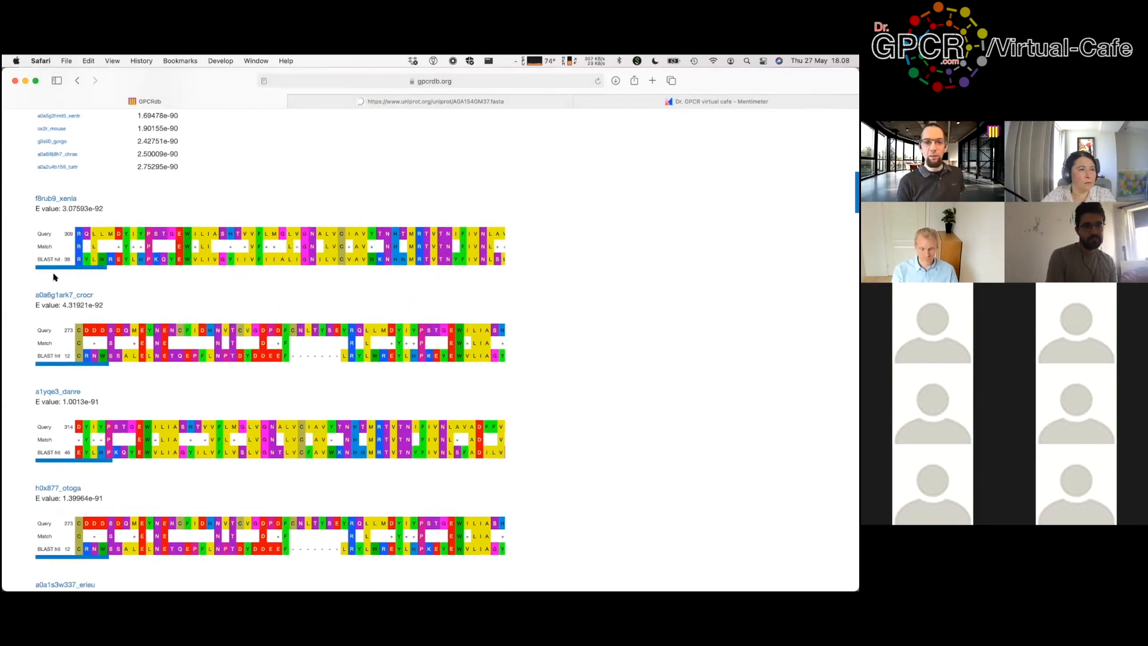
Step: Open the f8rub9_xenla and a0a6g1ark7_crocr hits in new background tabs
left_click_drag(92, 270, 182, 272)
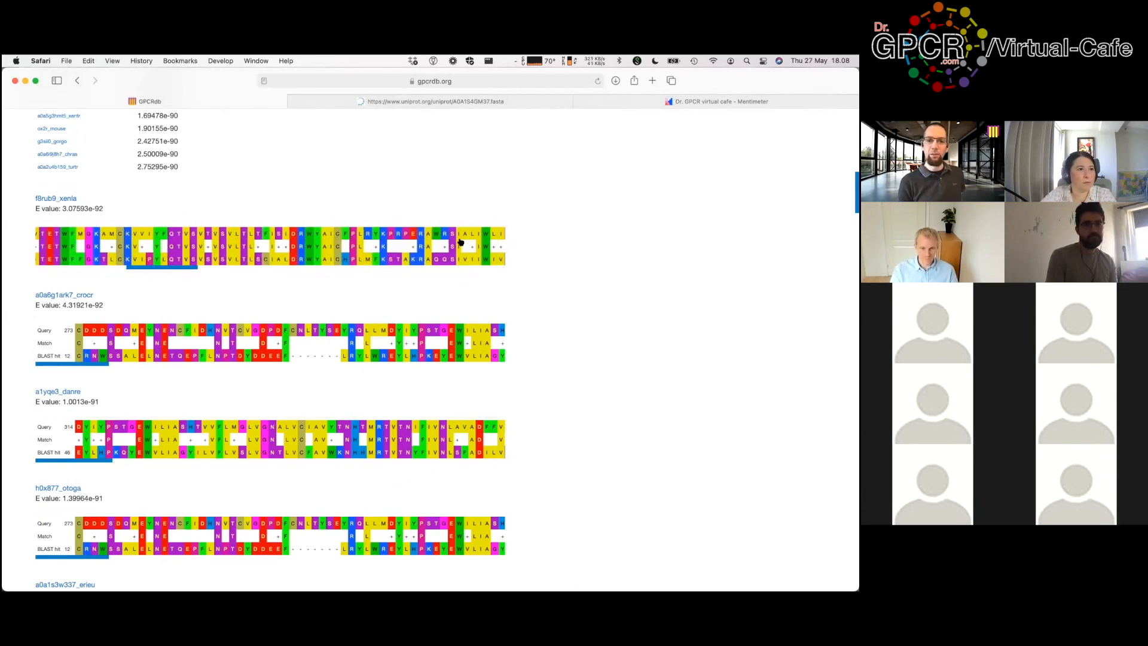
left_click(66, 200, "super")
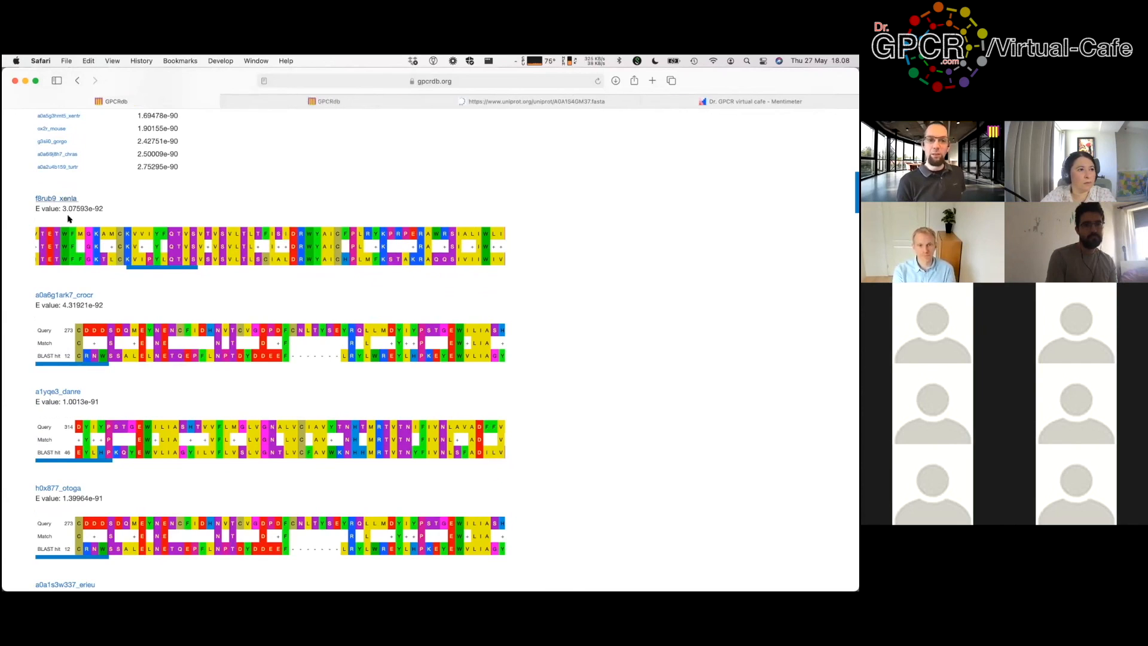
left_click(75, 296, "super")
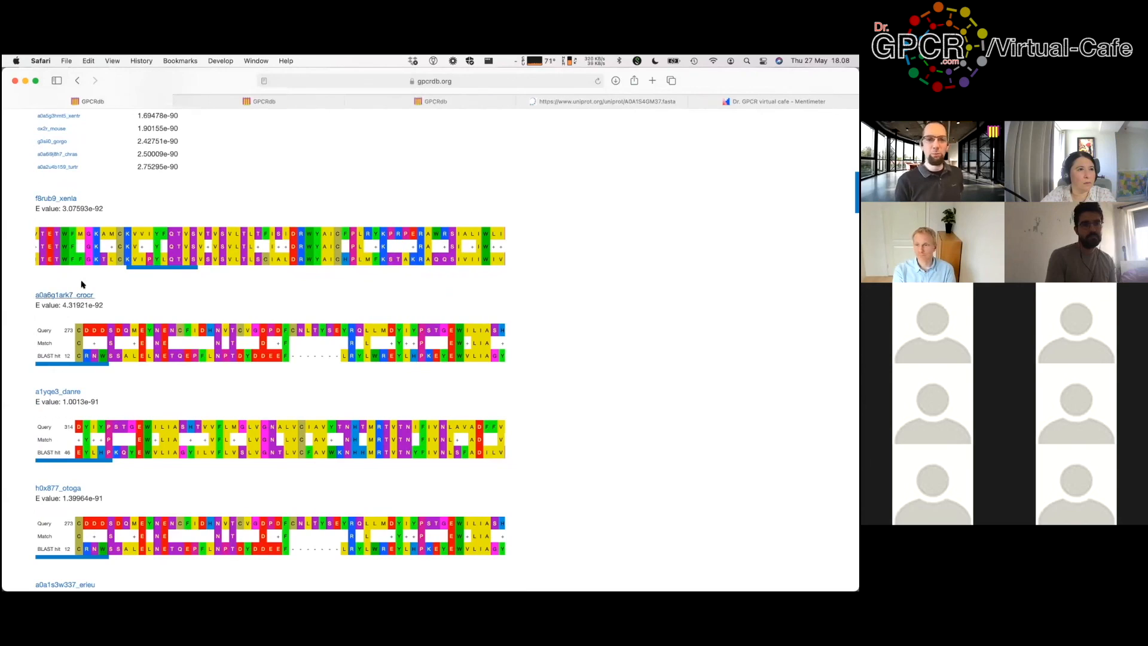
Step: View the f8rub9_xenla receptor page, then the spotted hyena OX2 page for a0a6g1ark7_crocr
left_click(279, 102)
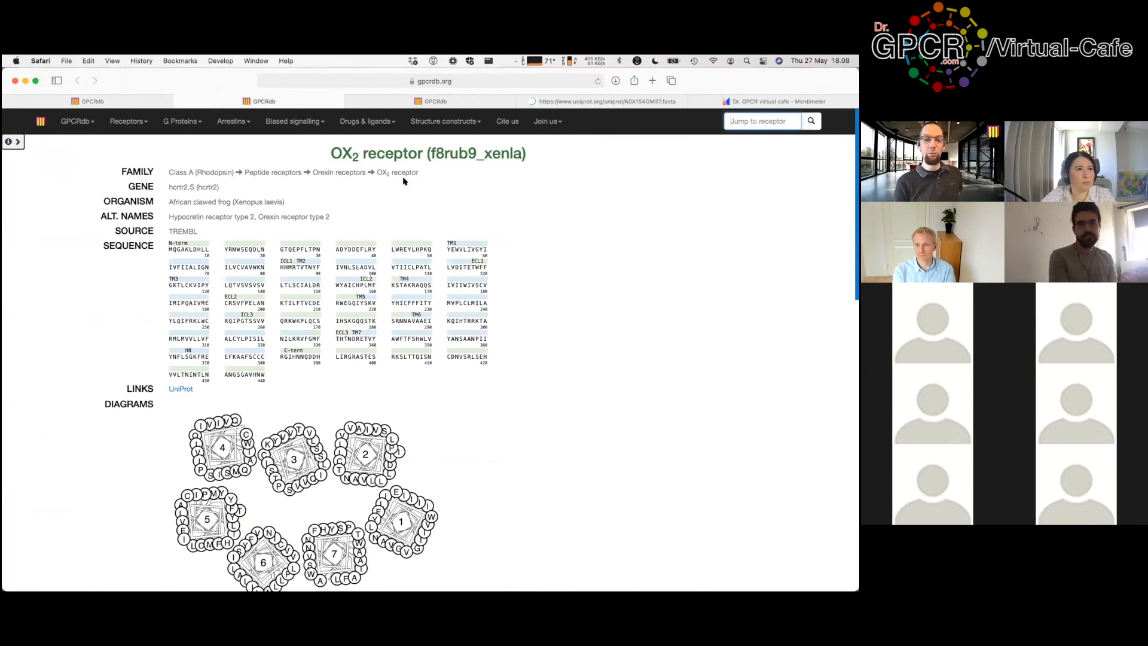
left_click(457, 102)
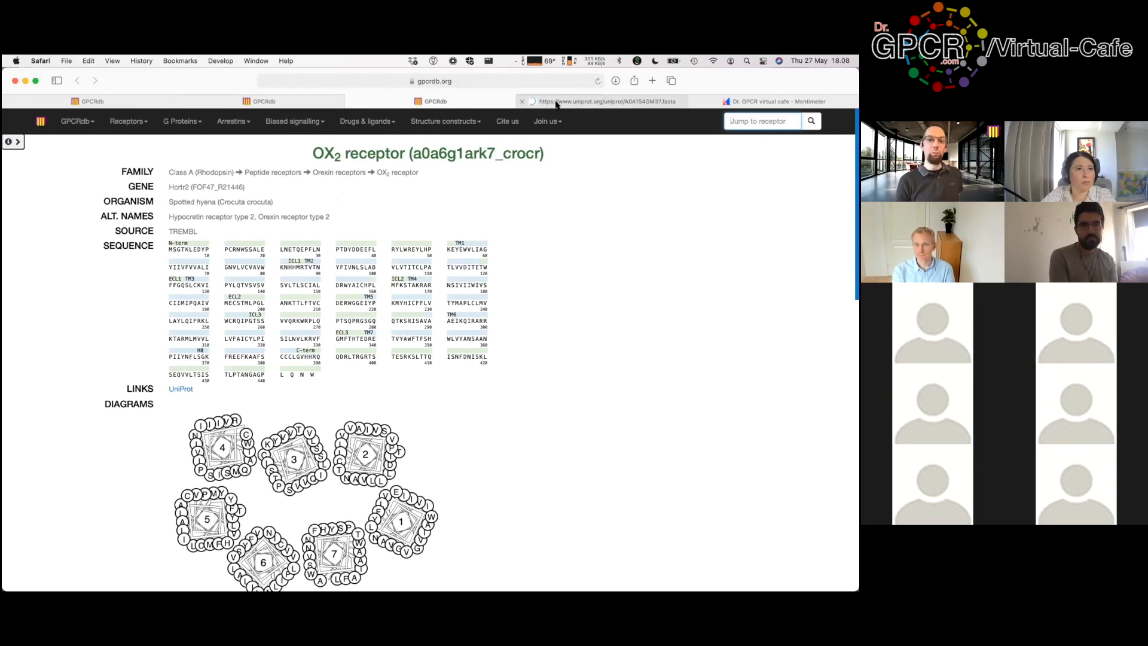
mouse_move(556, 104)
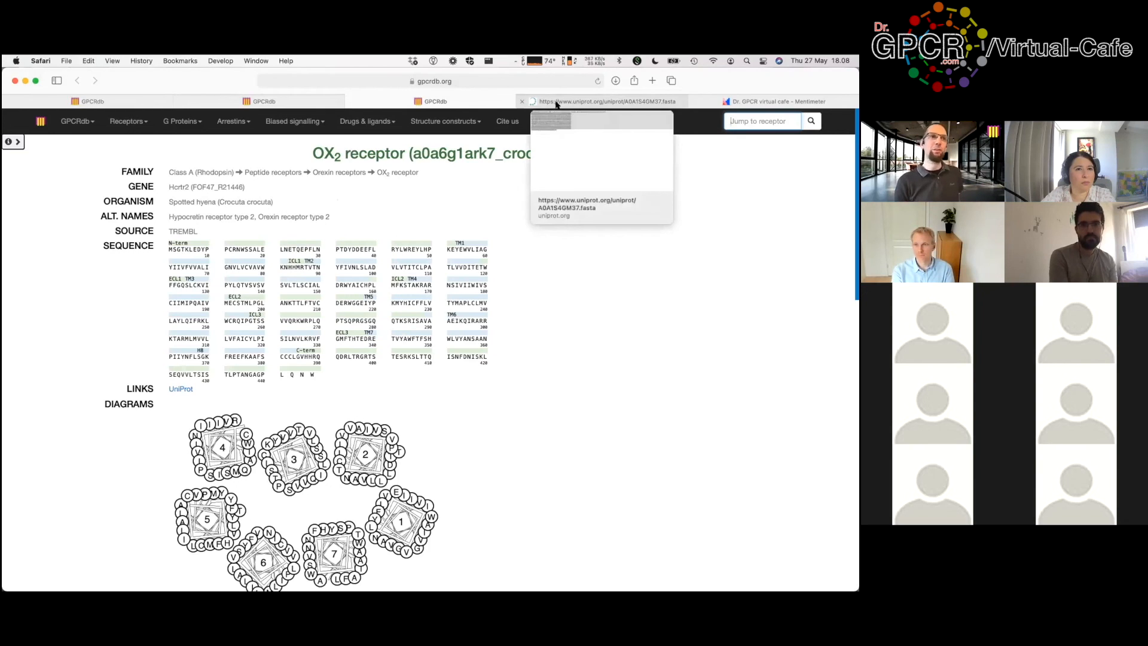
mouse_move(121, 104)
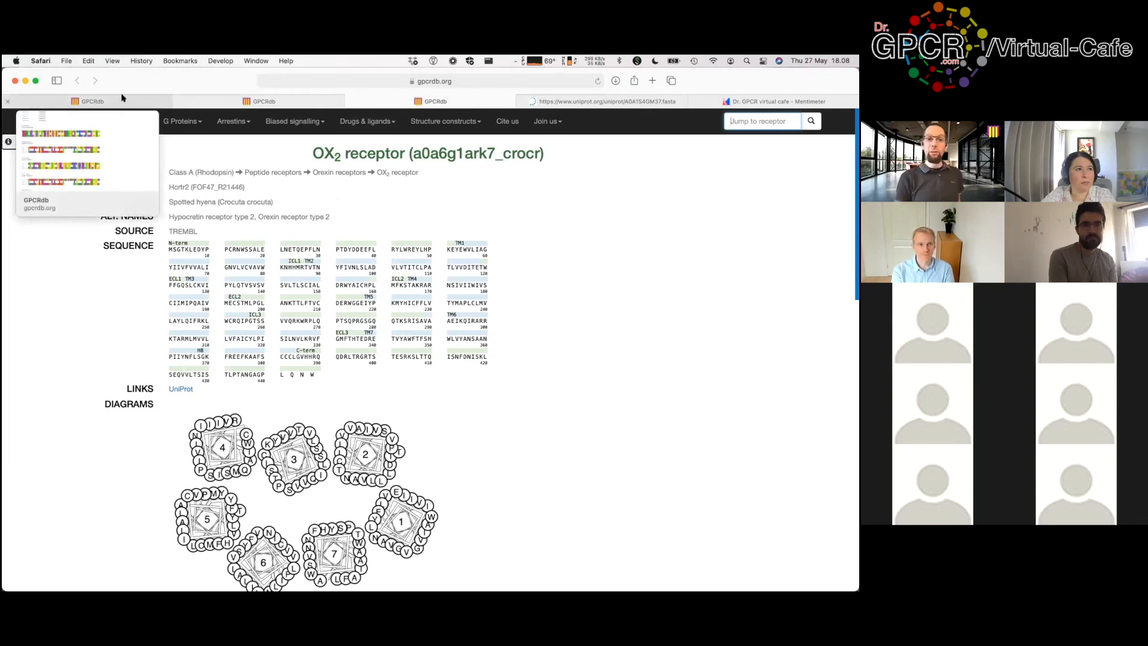